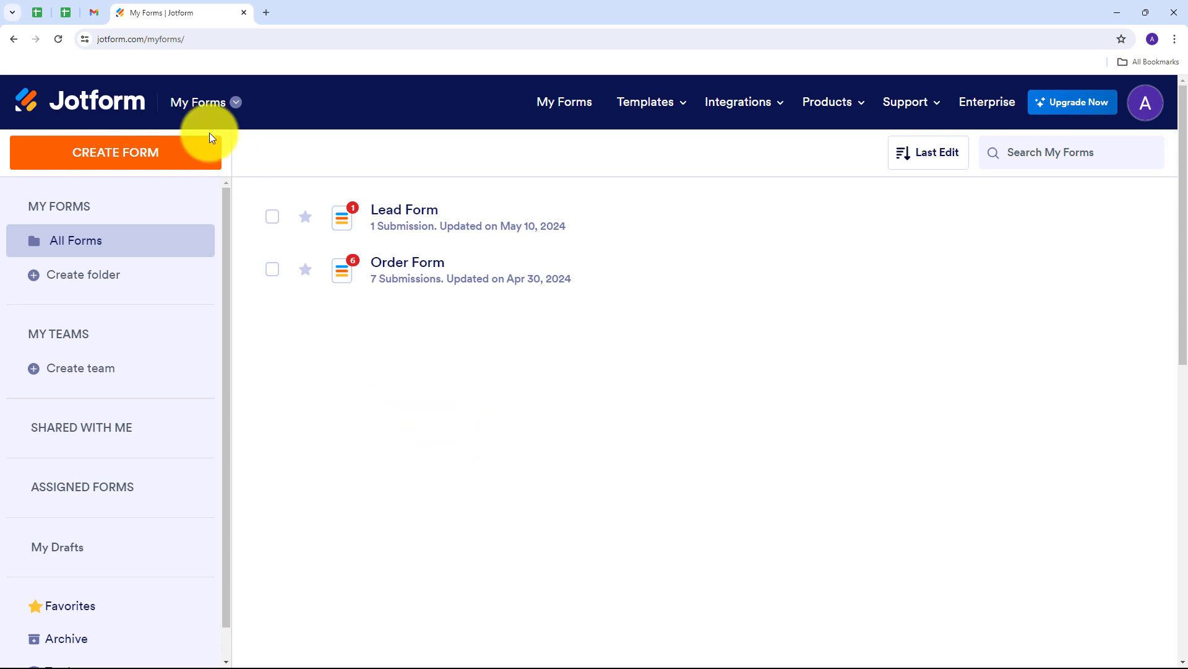
# Open pabbly.com/connect in a new browser tab and sign in to the existing Pabbly account
pyautogui.click(266, 13)
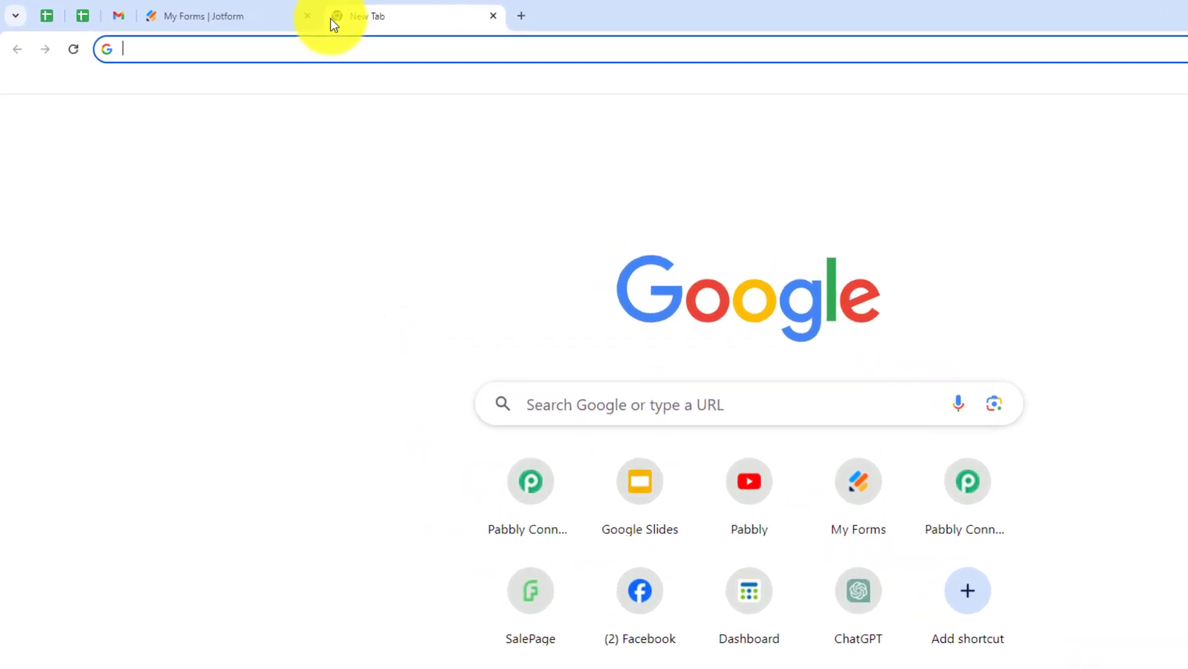
pyautogui.write('pabbly.com/c')
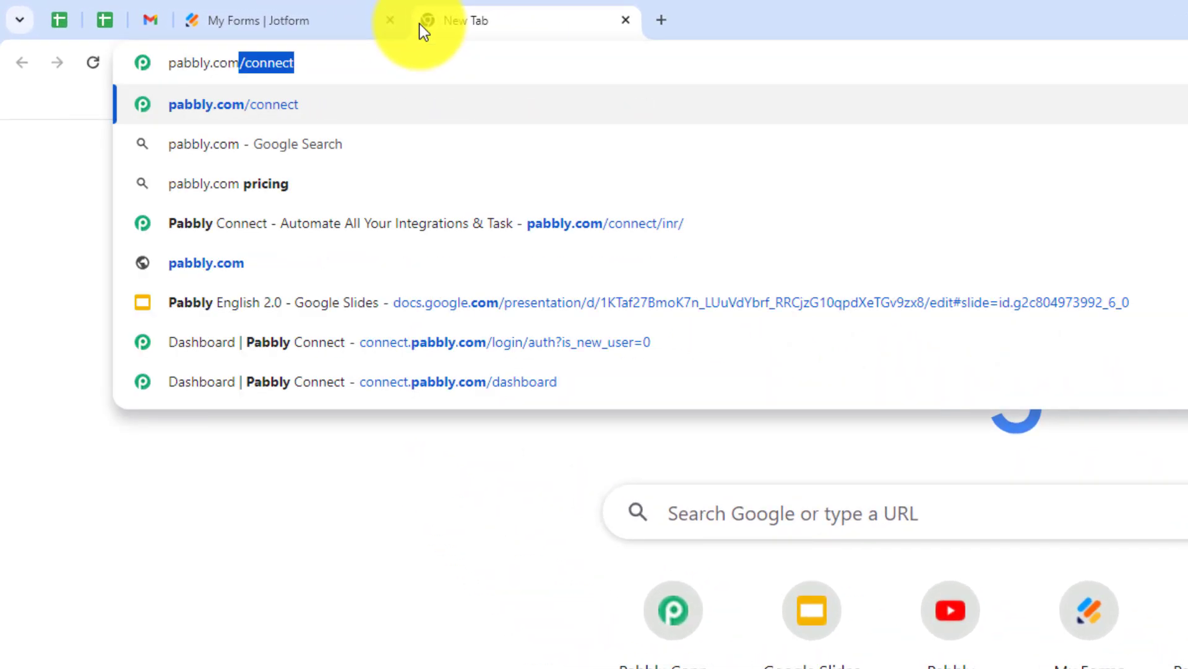
pyautogui.press('Return')
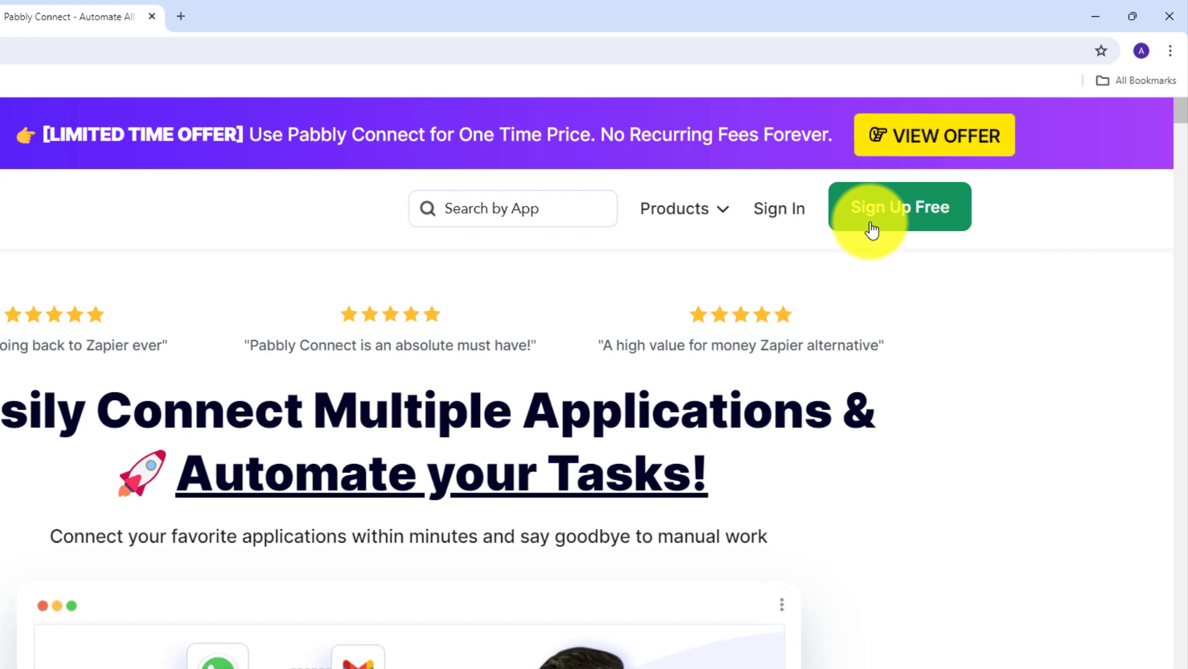
pyautogui.click(786, 213)
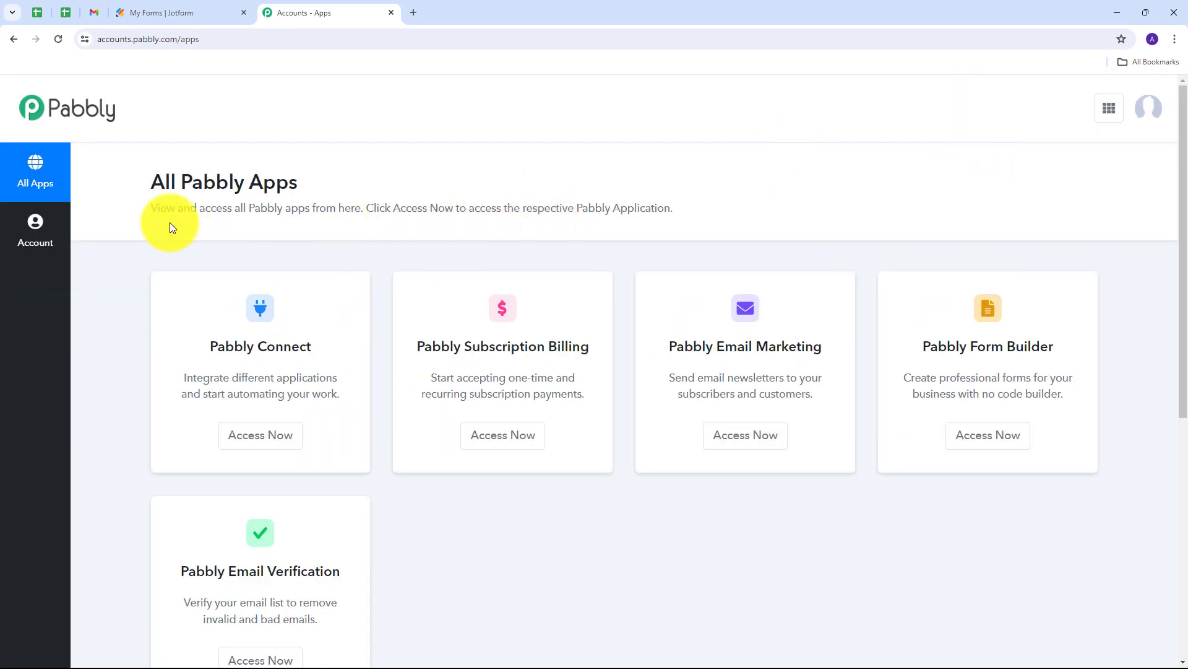
# Access the Pabbly Connect application from the list of all Pabbly apps
pyautogui.scroll(-1, 168, 234)
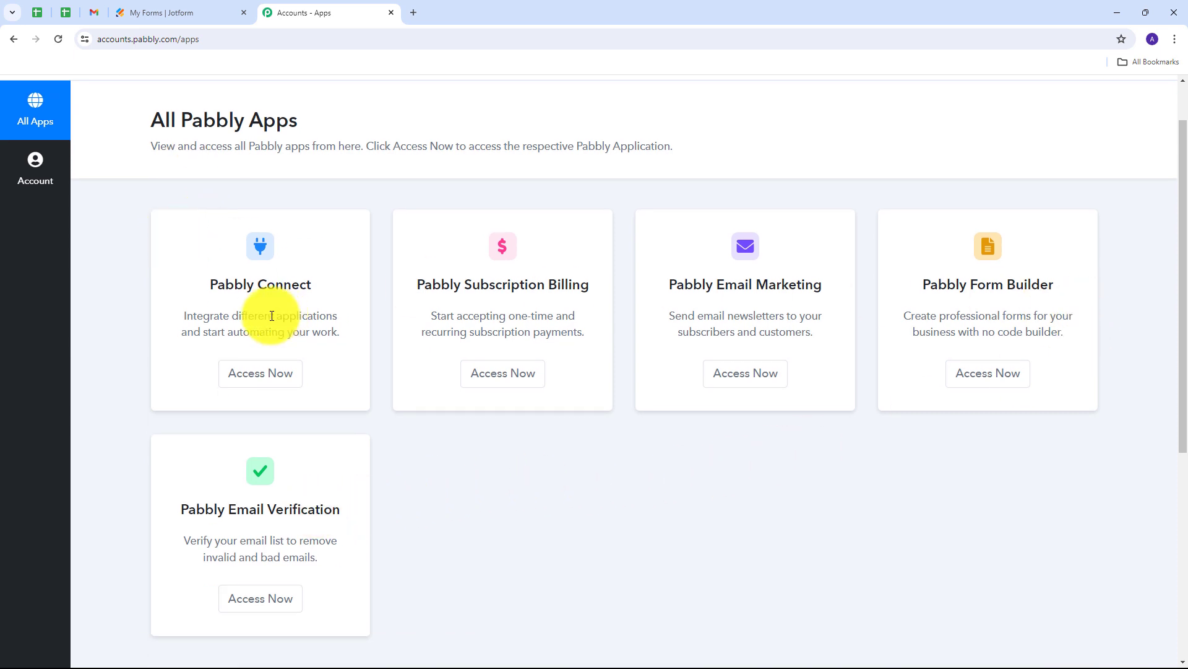
pyautogui.moveTo(208, 284); pyautogui.dragTo(346, 289)
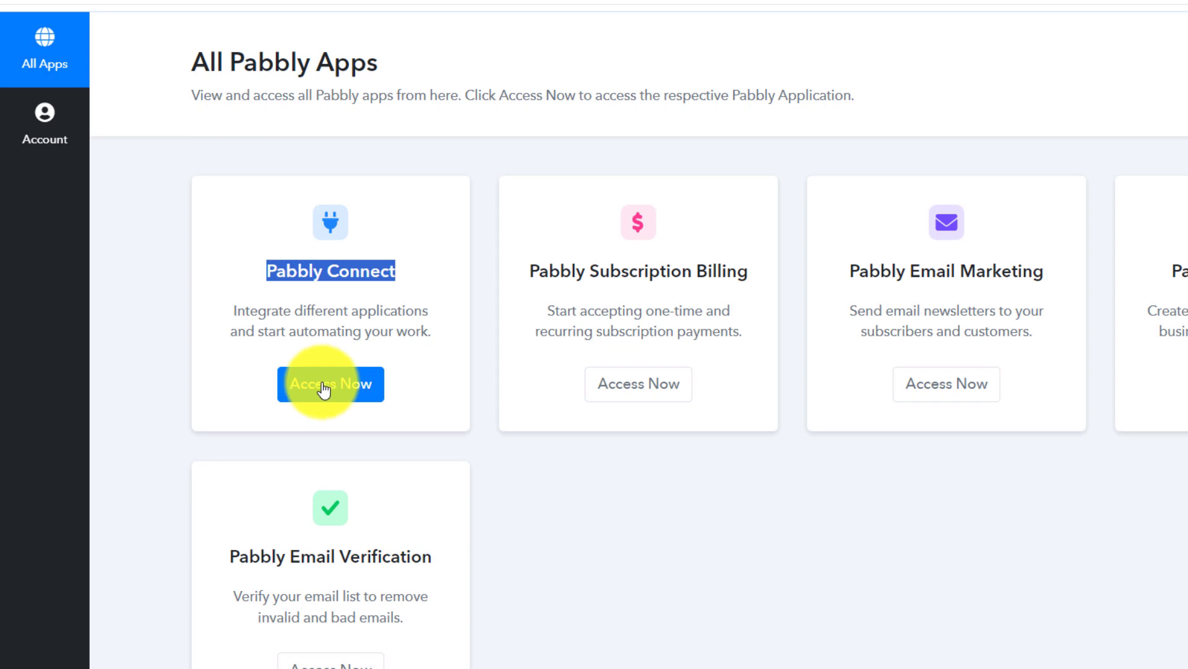
pyautogui.click(323, 387)
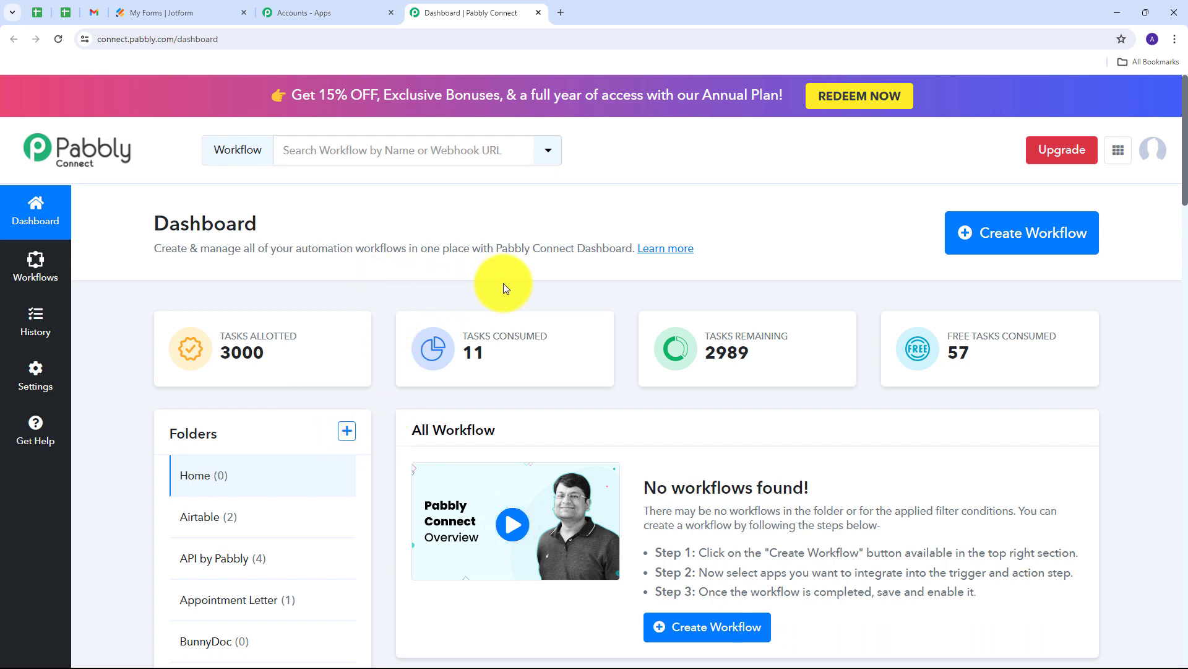
# Create a workflow named "Send Webhook Data Via Jotform Tables Using Button" in the Home folder
pyautogui.click(1013, 236)
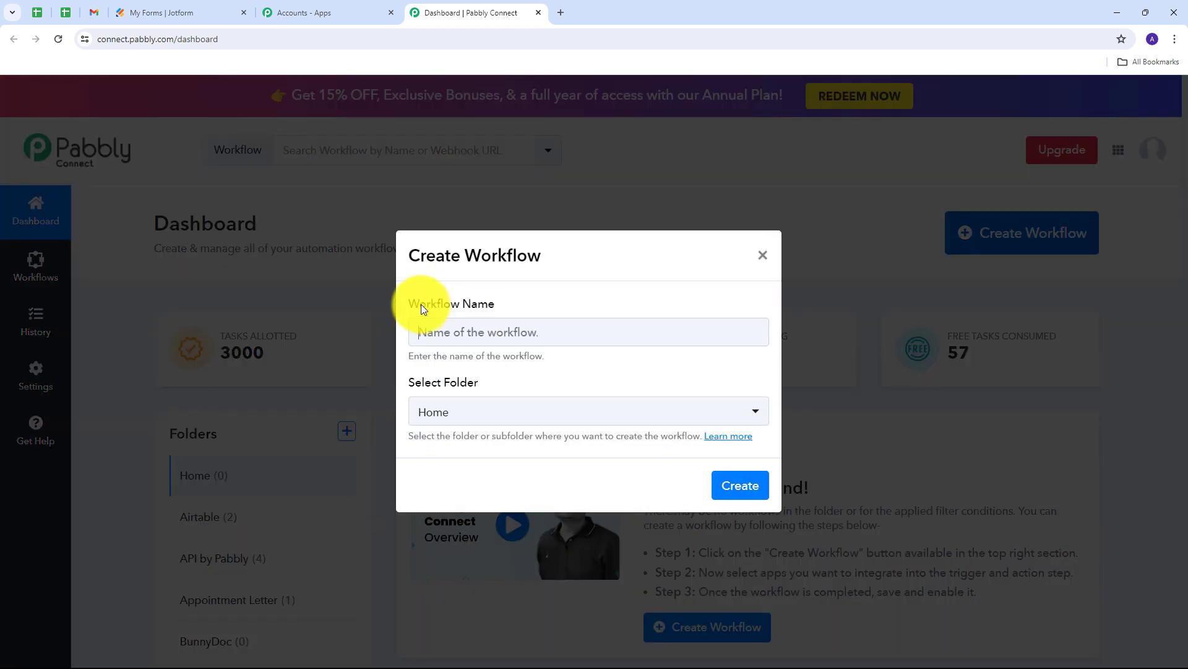
pyautogui.click(432, 328)
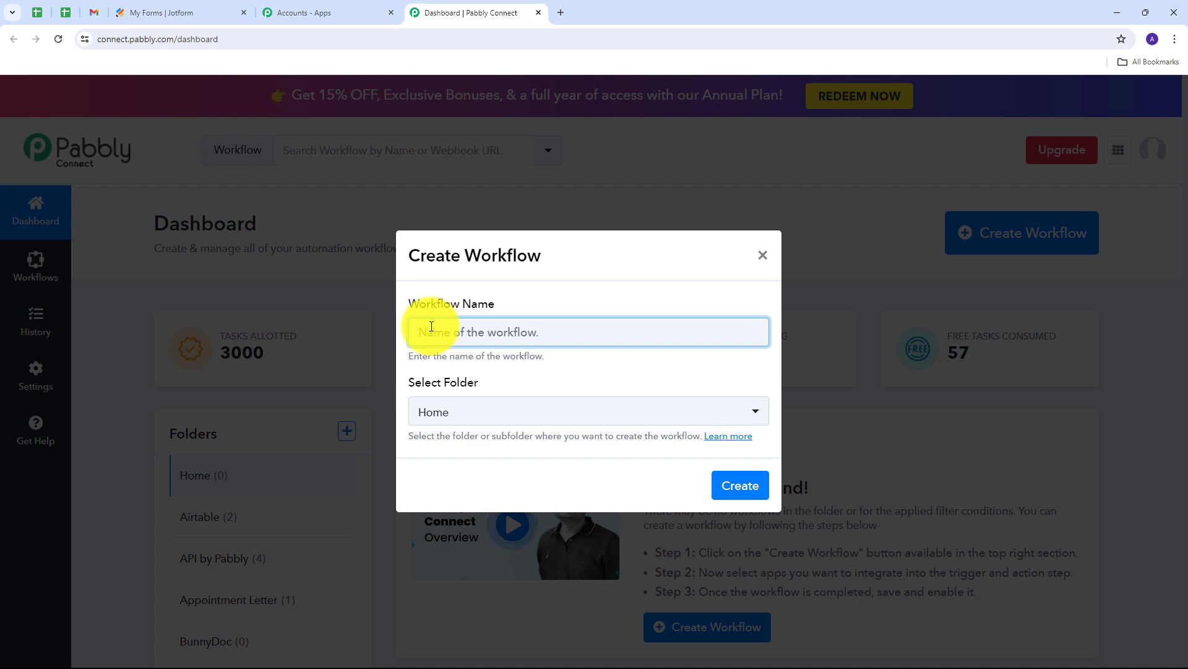
pyautogui.write('Send Webhook Data Via Jotform Tables Using Button')
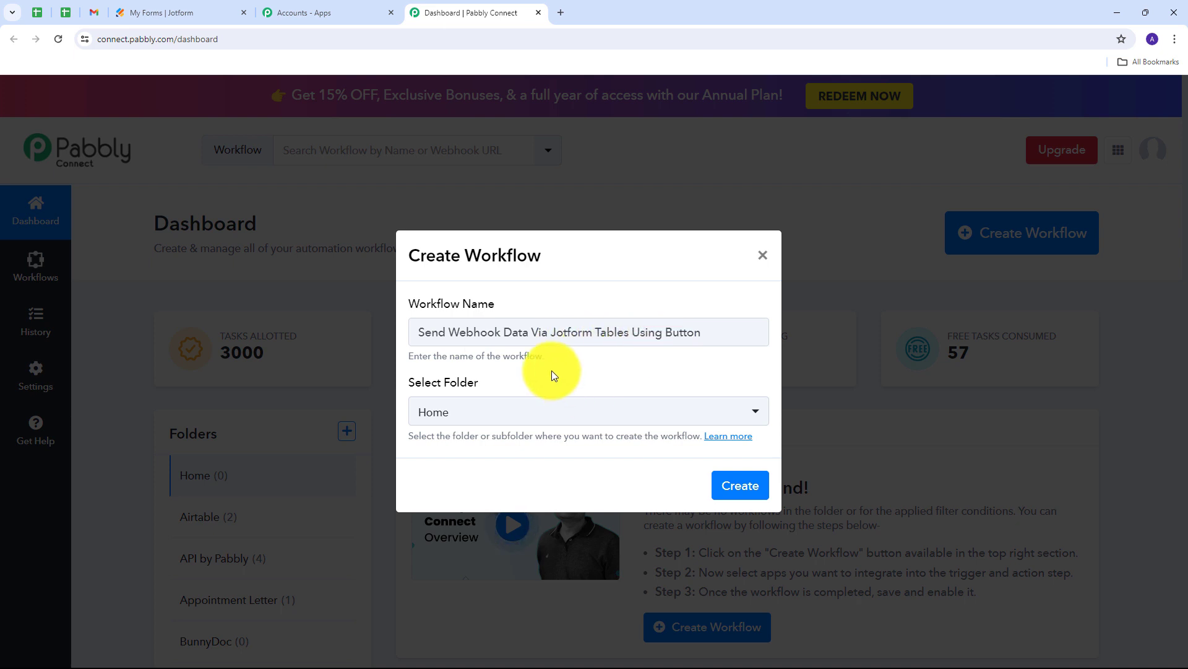
pyautogui.click(738, 488)
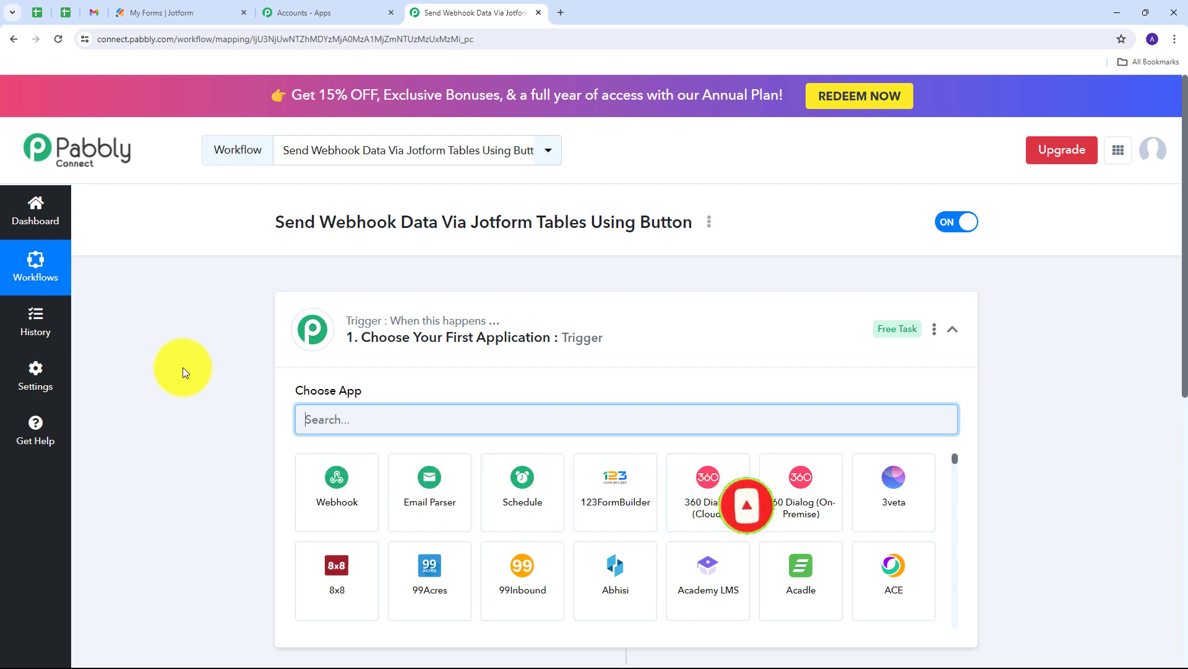
# Set the workflow's trigger application to Webhook by Pabbly with the trigger event Catch Webhook (Recommended)
pyautogui.scroll(-1, 184, 366)
pyautogui.scroll(-2, 183, 367)
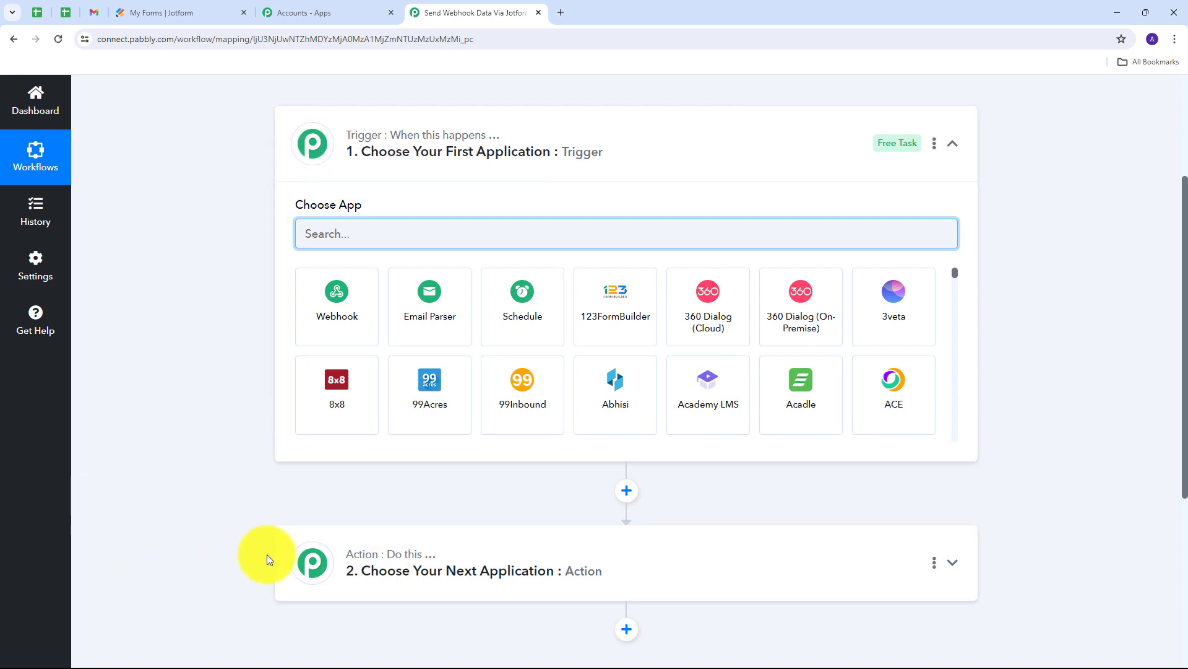
pyautogui.moveTo(313, 138)
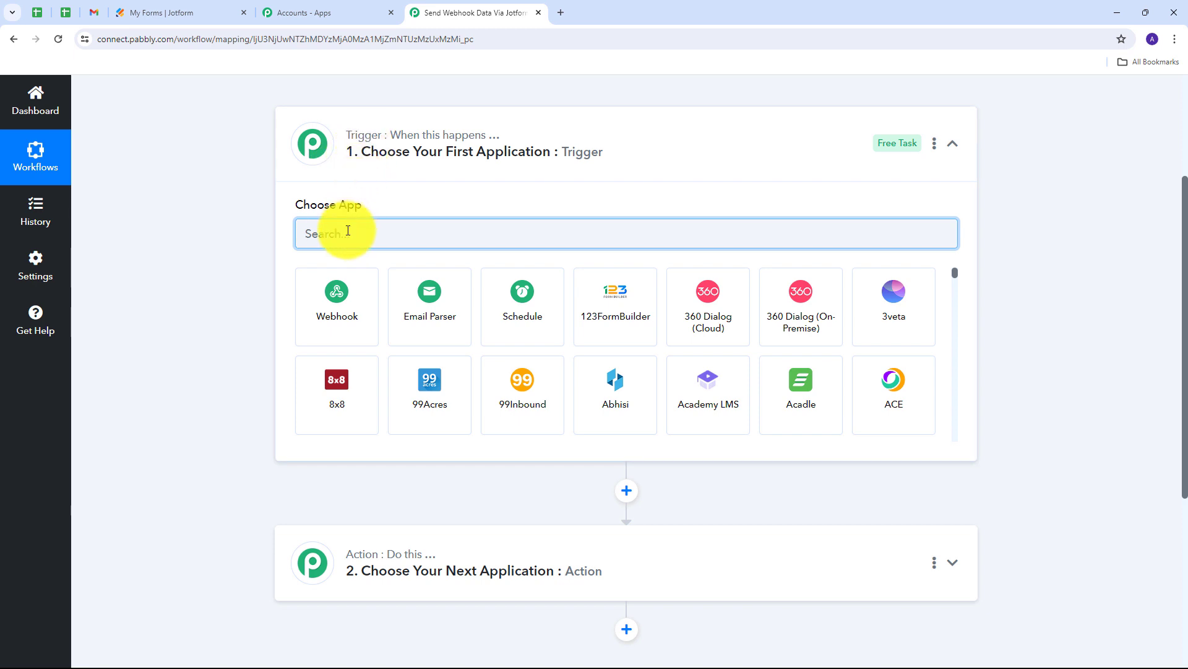
pyautogui.click(328, 302)
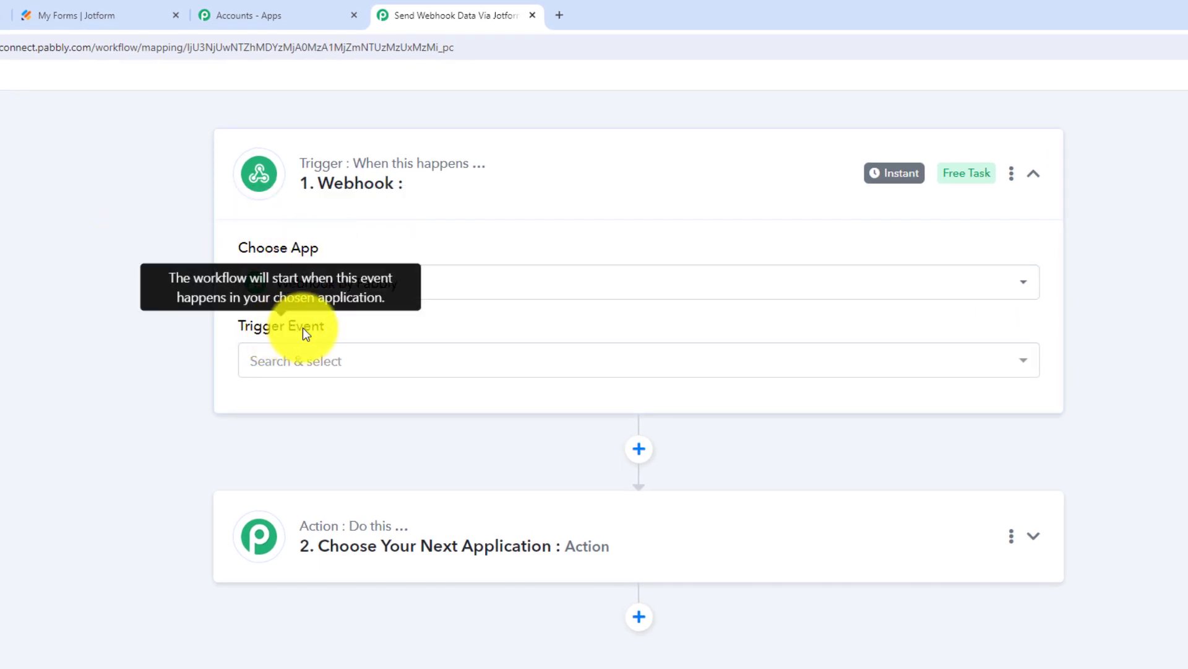
pyautogui.click(667, 359)
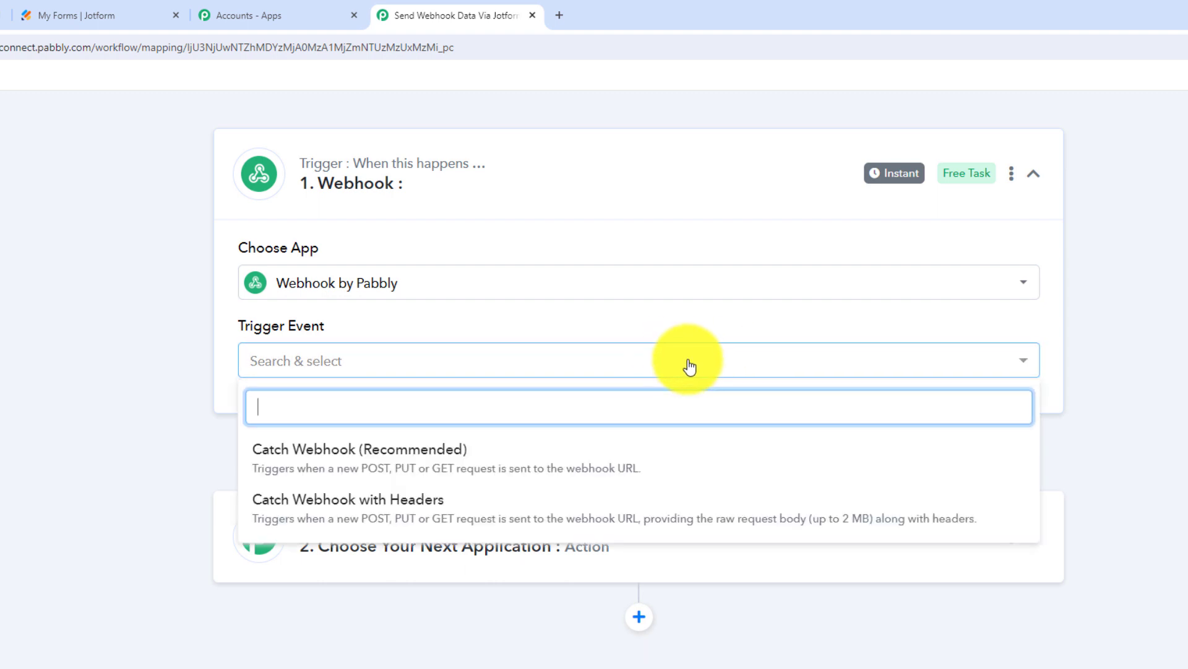
pyautogui.click(356, 461)
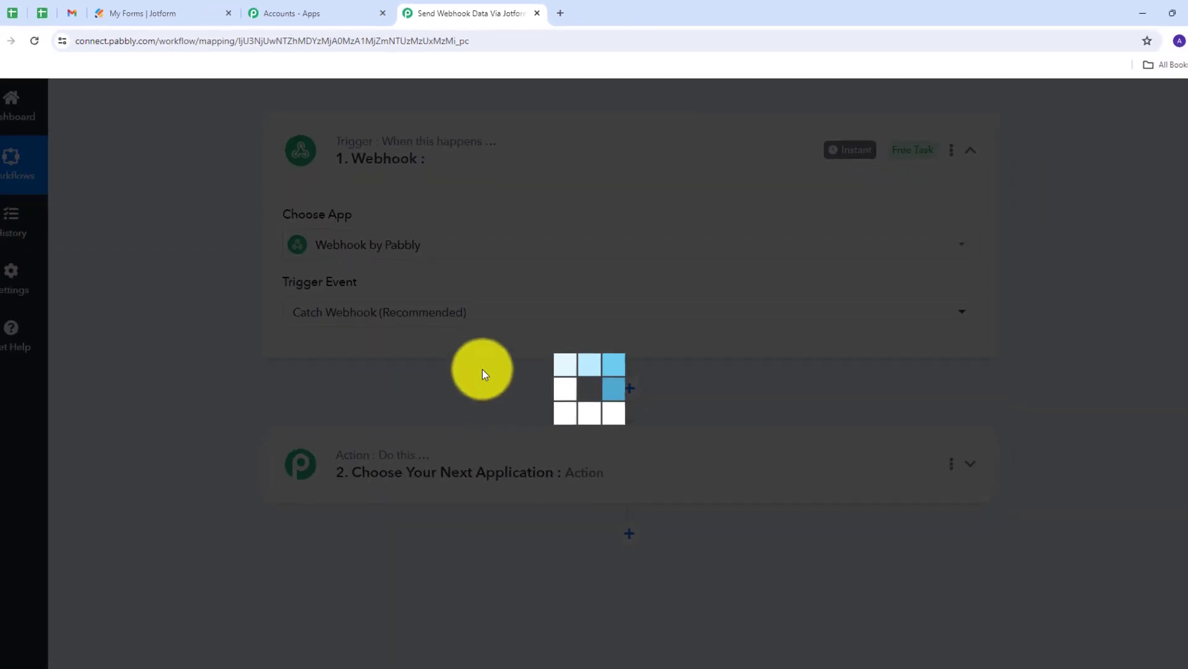
# Copy the webhook URL provided in the workflow's trigger step
pyautogui.scroll(-1, 486, 353)
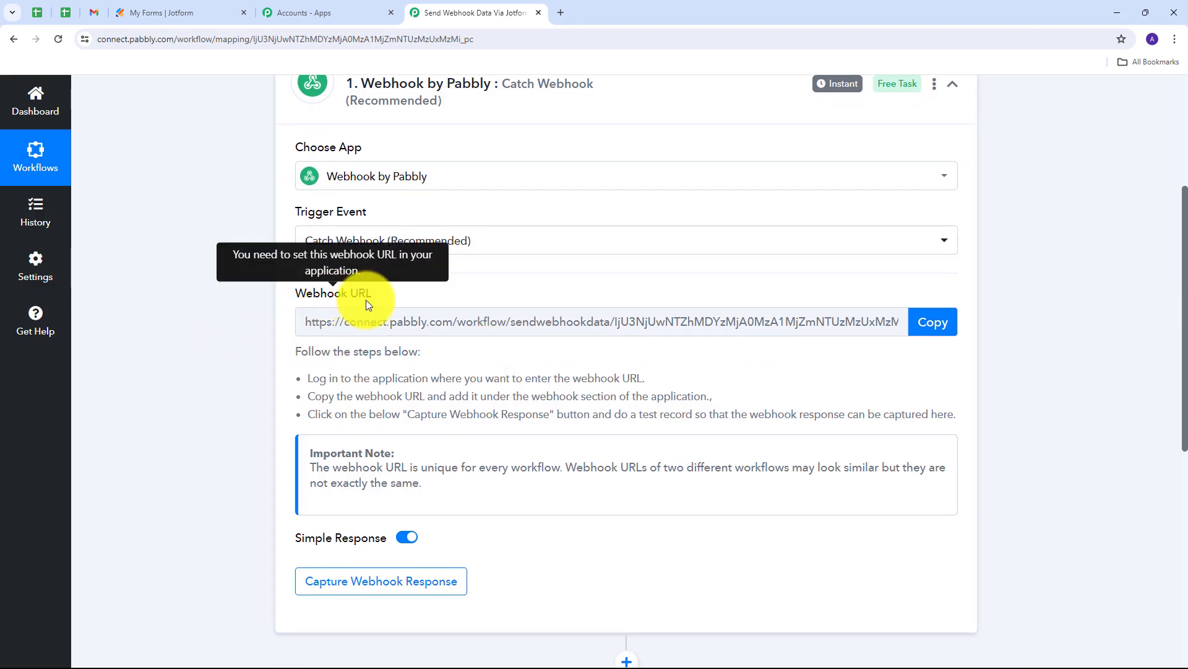
pyautogui.scroll(1, 366, 300)
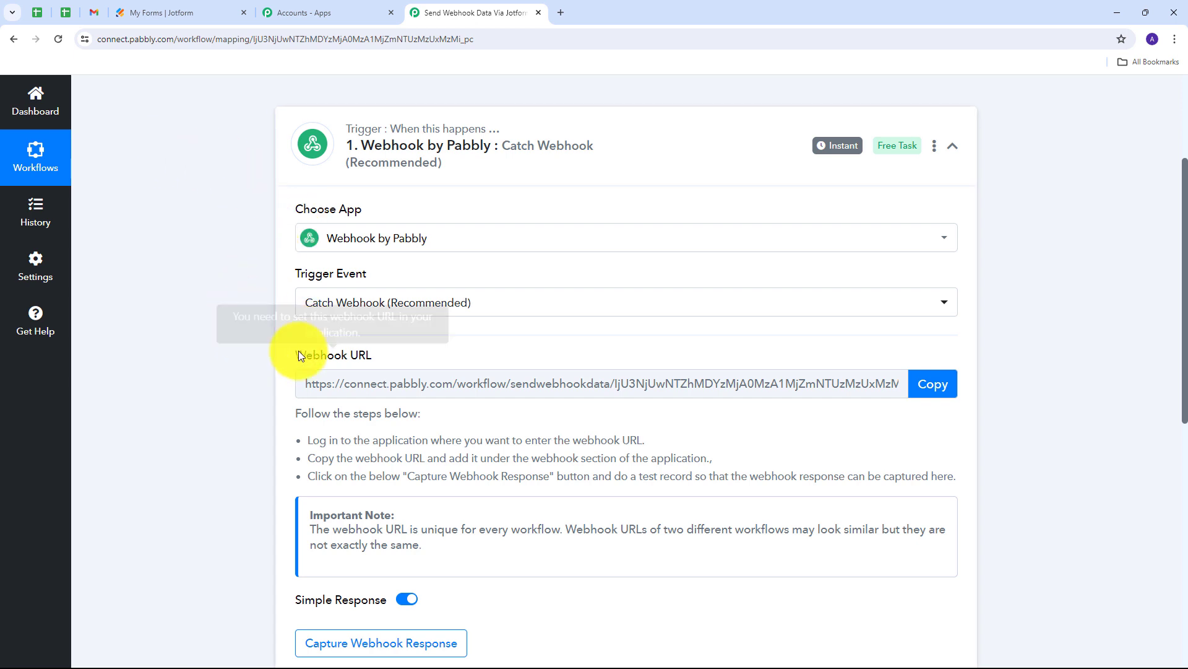
pyautogui.moveTo(298, 350); pyautogui.dragTo(415, 355)
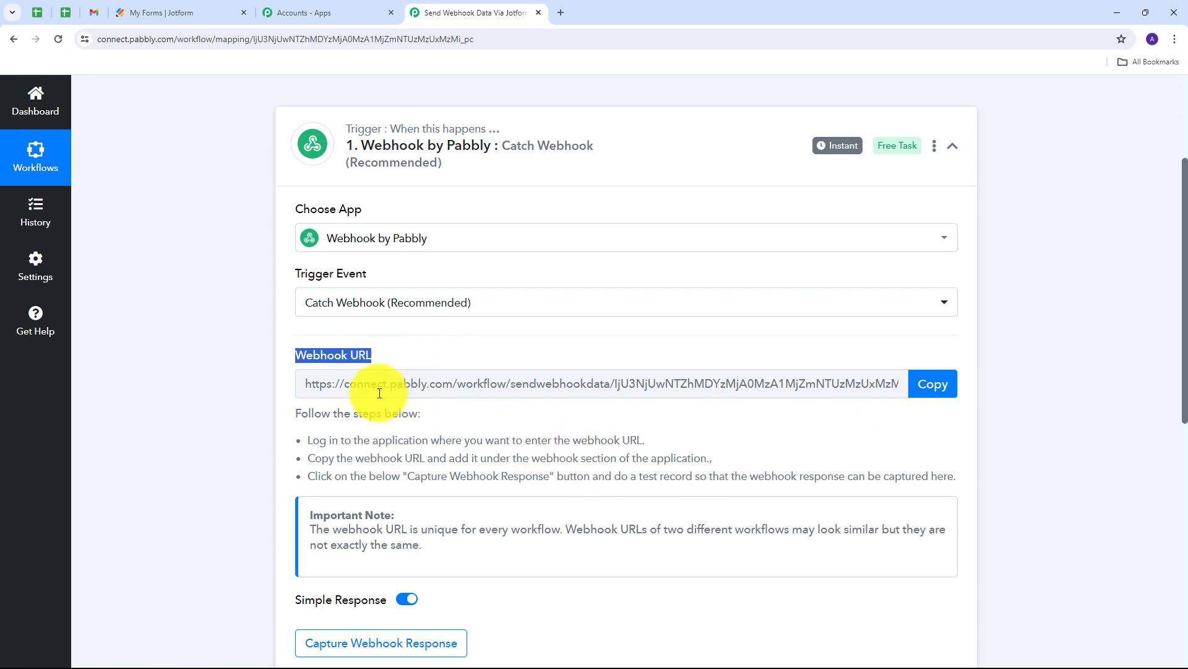
pyautogui.click(930, 385)
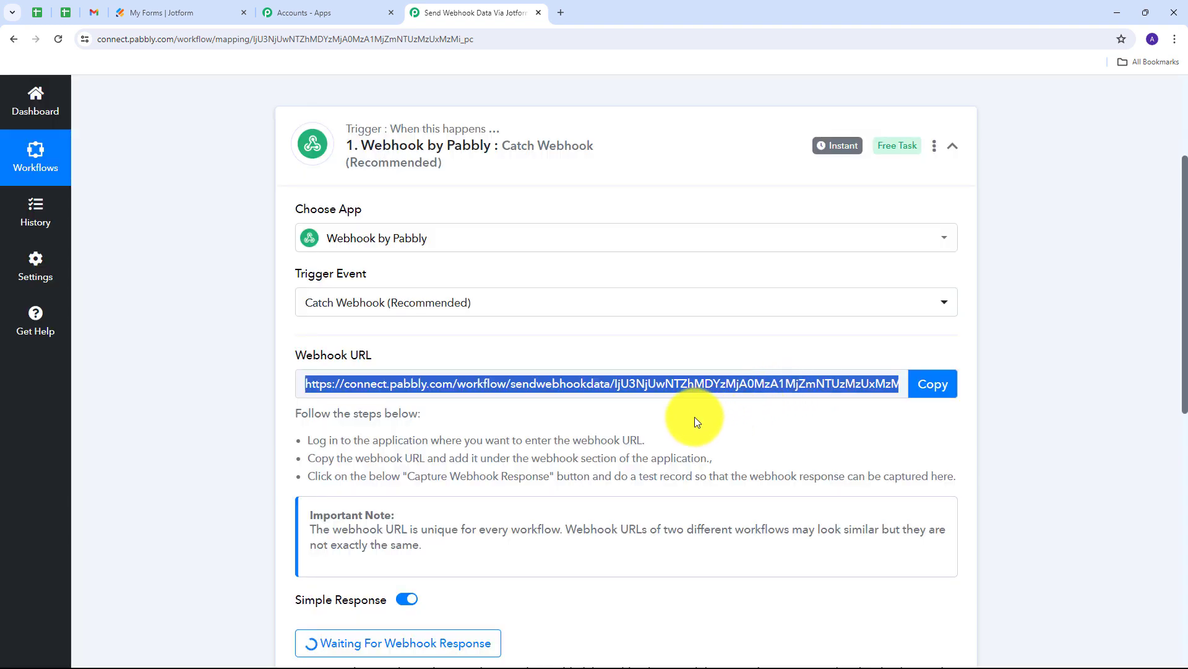
# Switch to Jotform and open the submissions table of the Lead Form
pyautogui.click(195, 9)
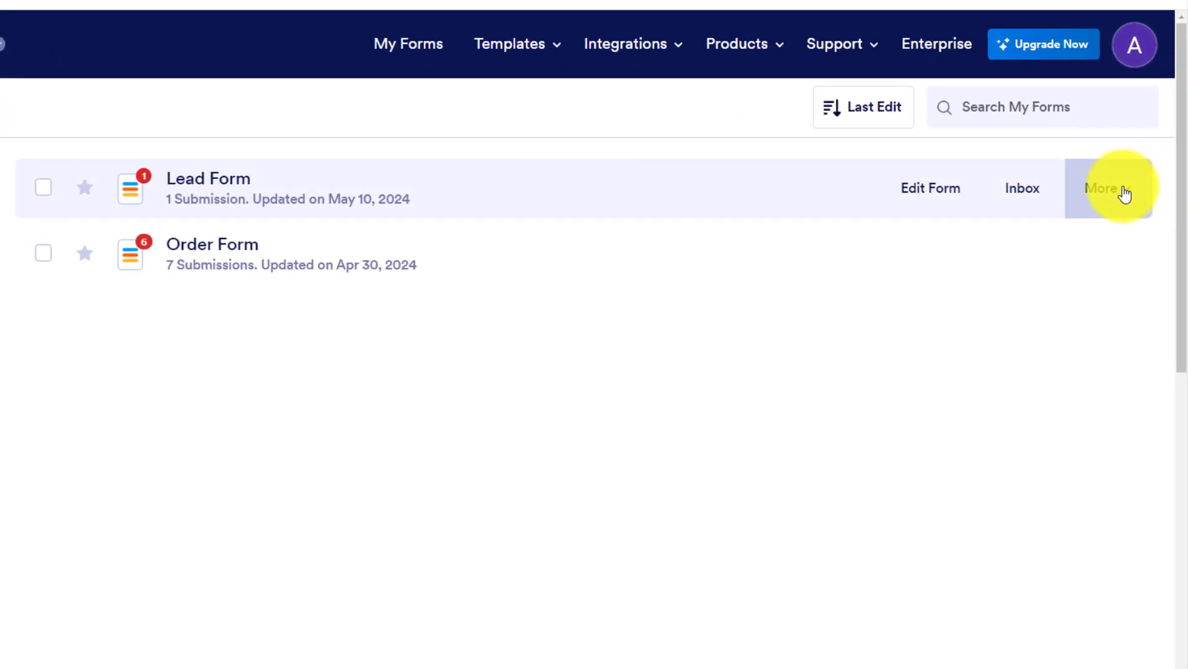
pyautogui.click(1125, 194)
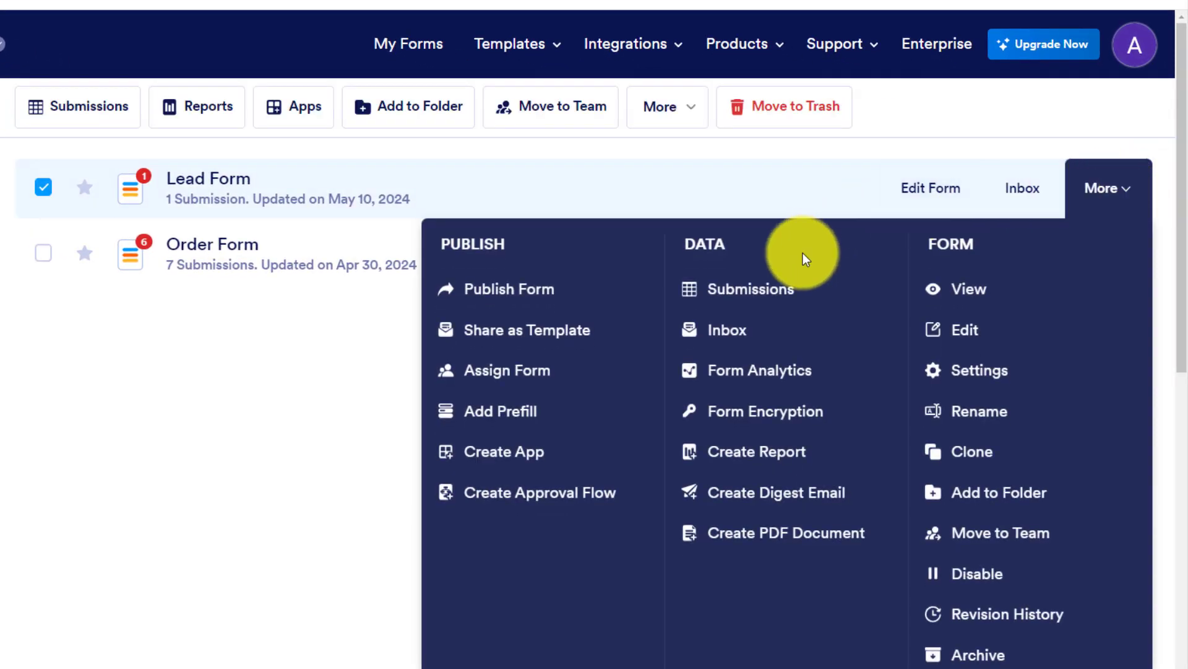
pyautogui.click(739, 299)
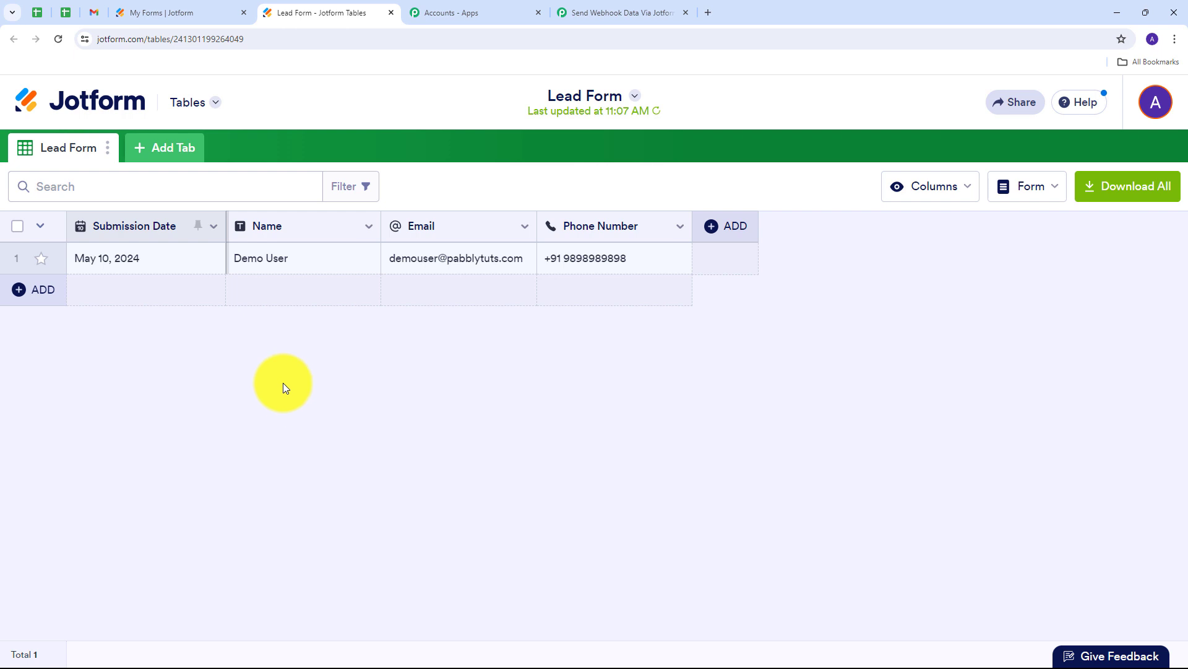
# Add a Send Data via Webhook button column named "Send Data" to the Lead Form table
pyautogui.click(721, 233)
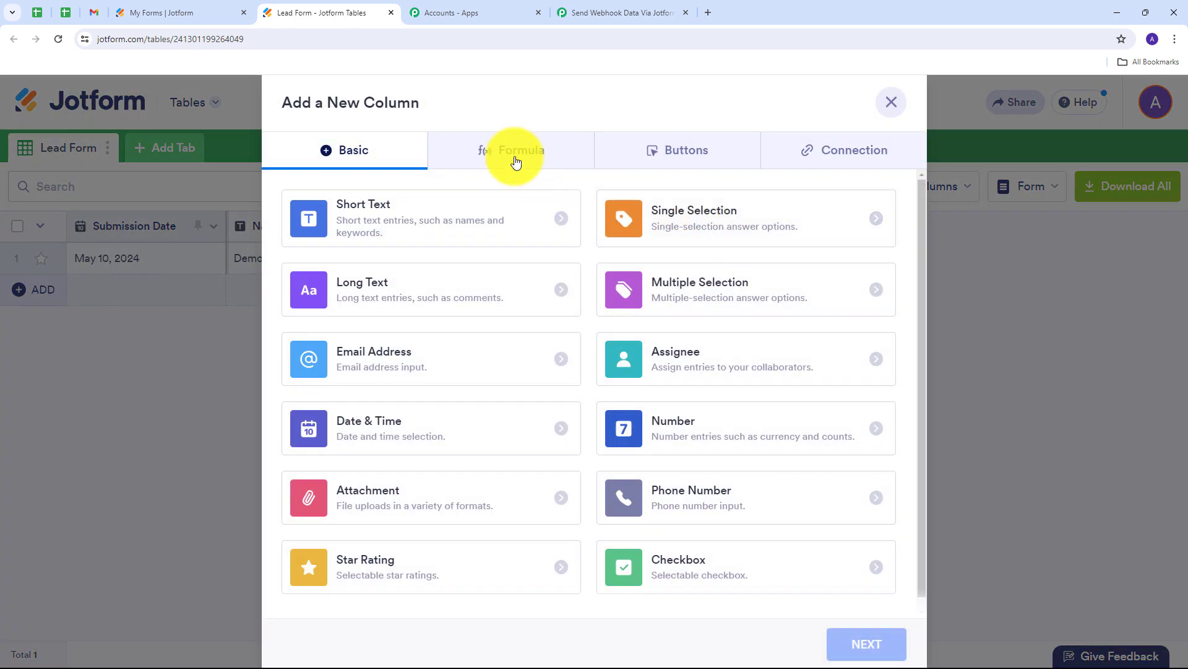
pyautogui.click(661, 158)
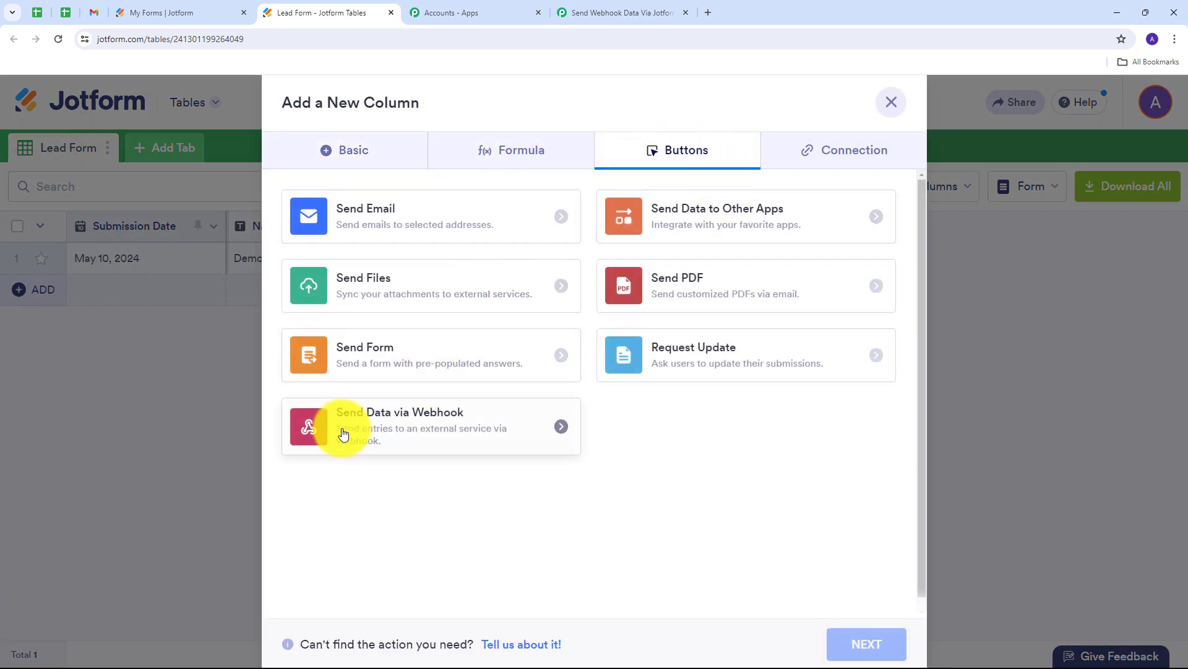
pyautogui.click(418, 427)
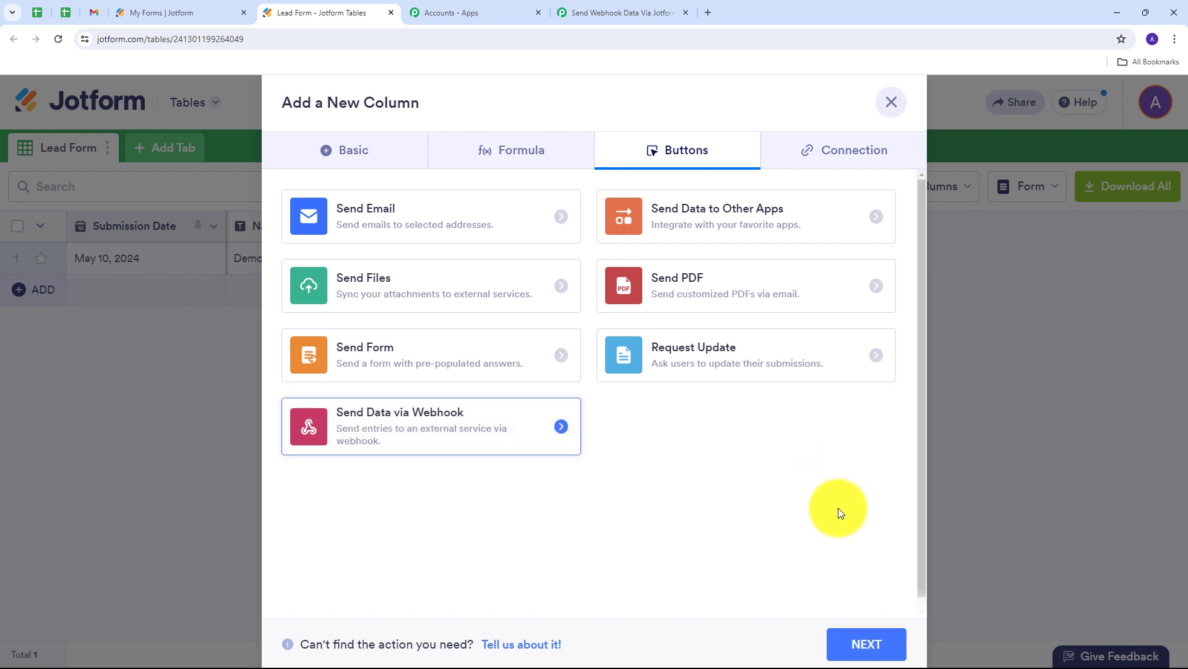
pyautogui.click(867, 642)
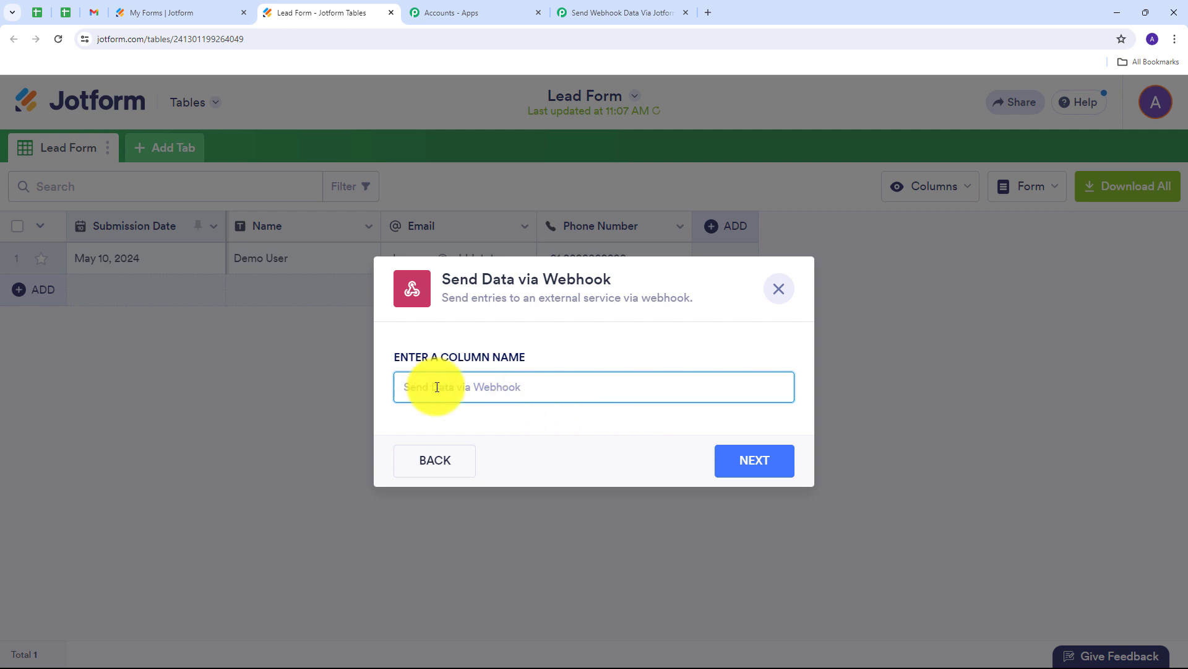
pyautogui.write('Send Data')
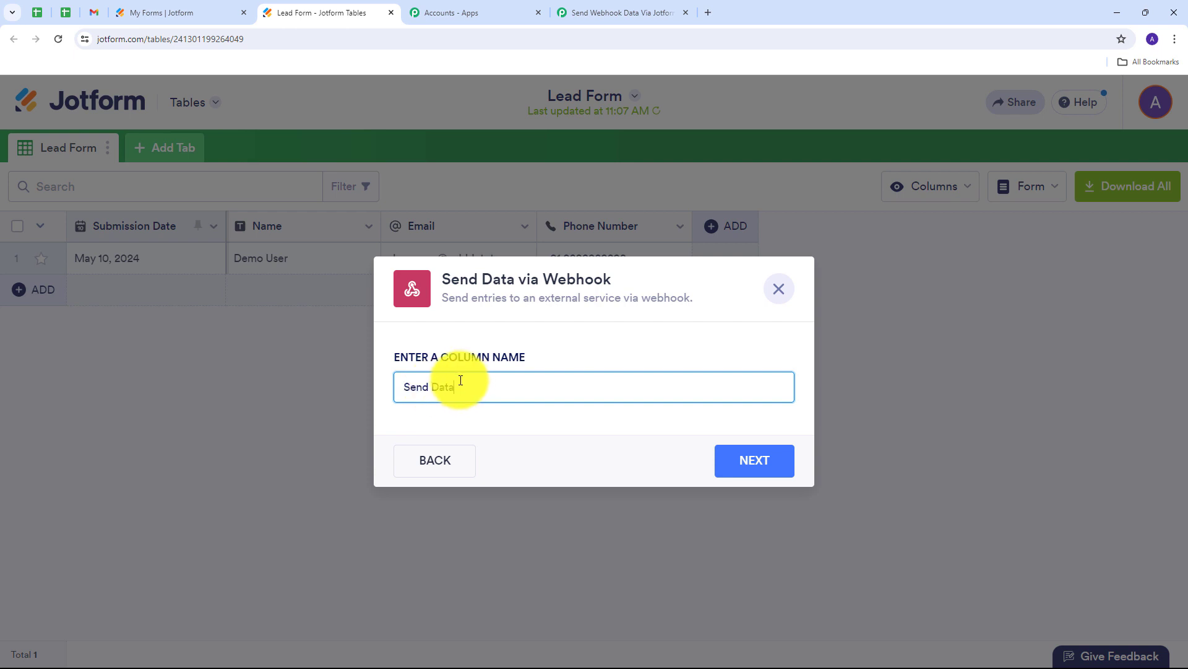
pyautogui.click(770, 461)
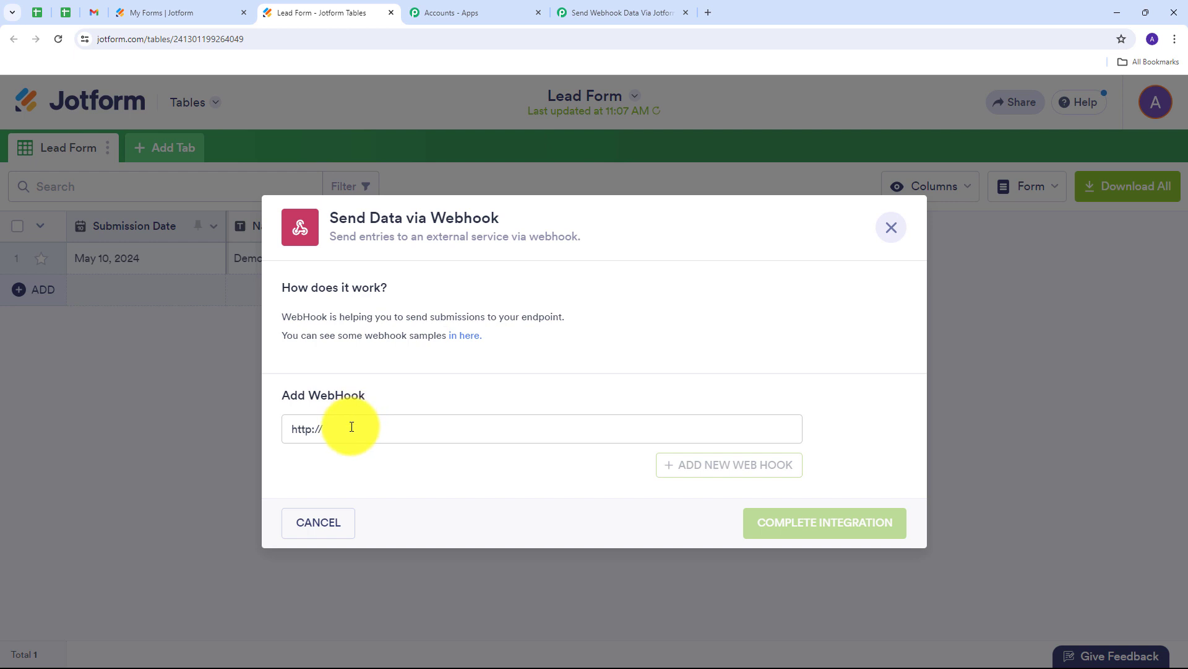
pyautogui.moveTo(343, 432); pyautogui.dragTo(289, 427)
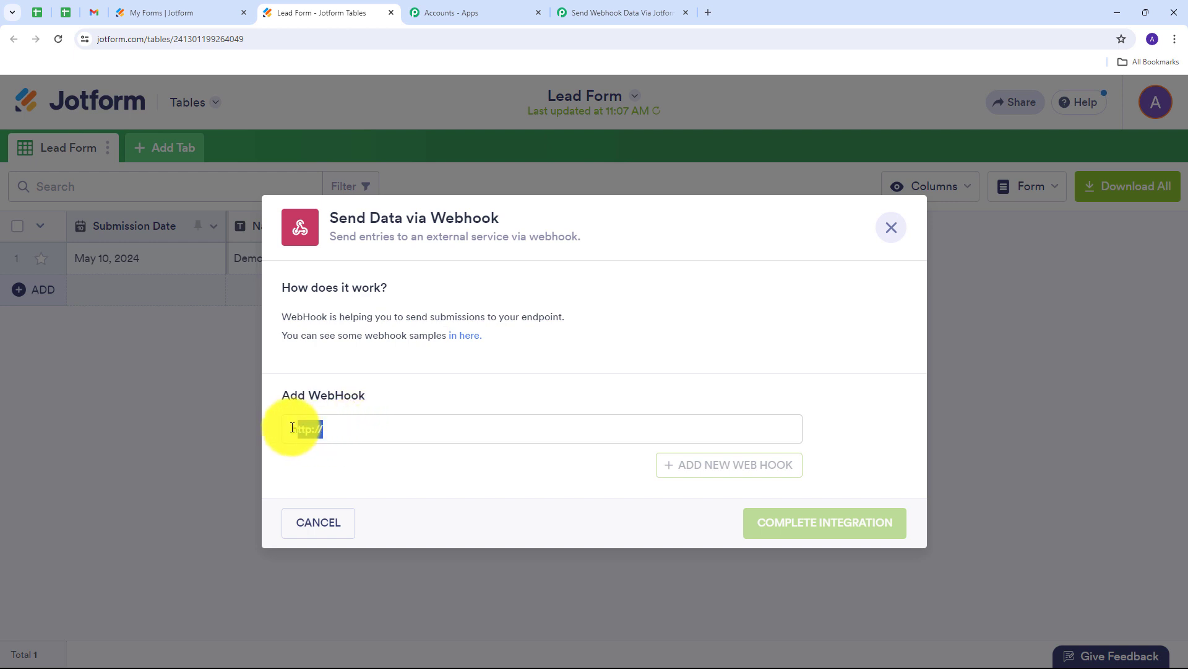
pyautogui.press('BackSpace')
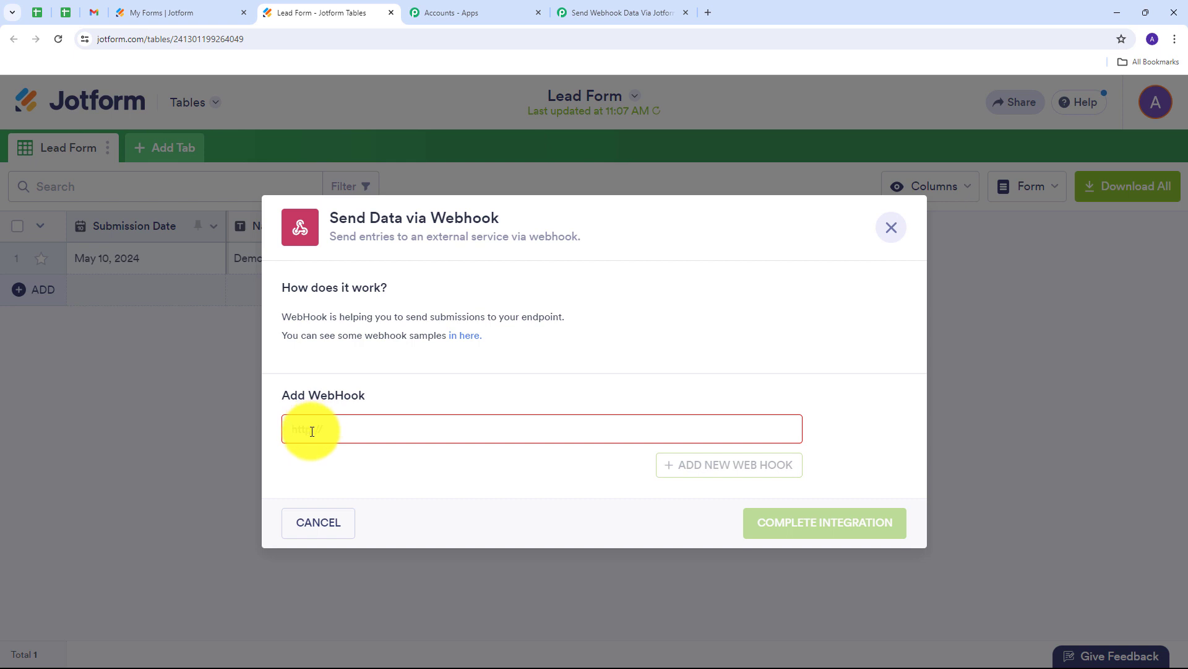
pyautogui.hotkey('ctrl', 'v')
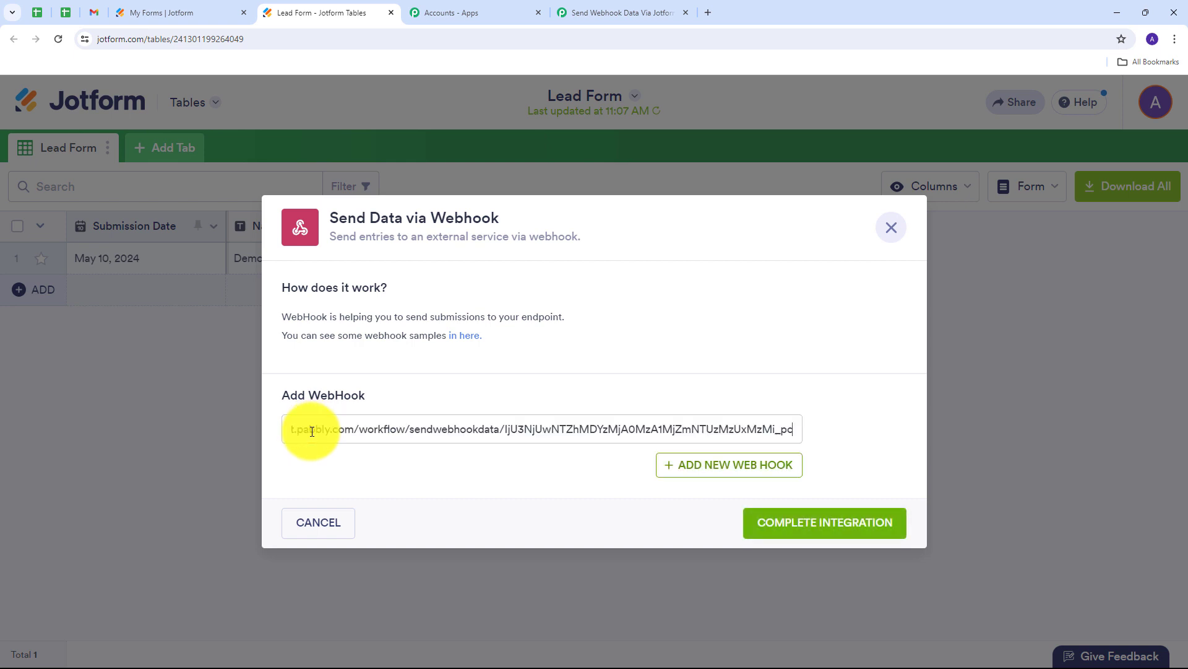
pyautogui.click(807, 525)
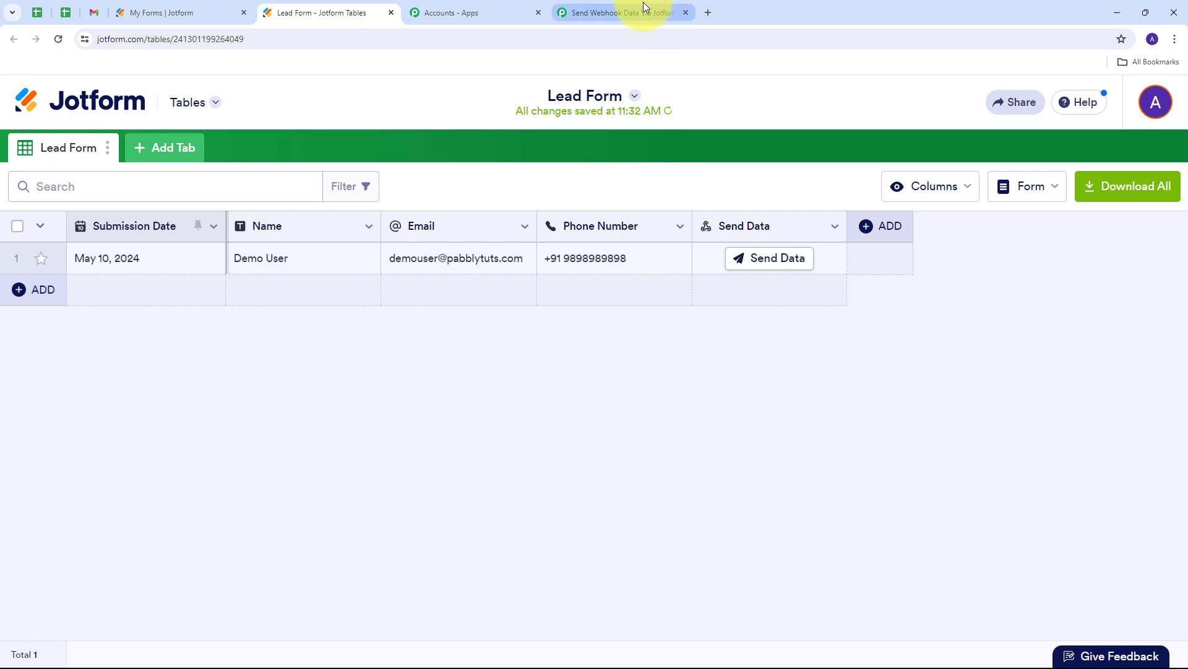
# Check the webhook response status in the Pabbly Connect trigger, and return to the Lead Form table
pyautogui.click(644, 10)
pyautogui.scroll(-1, 565, 403)
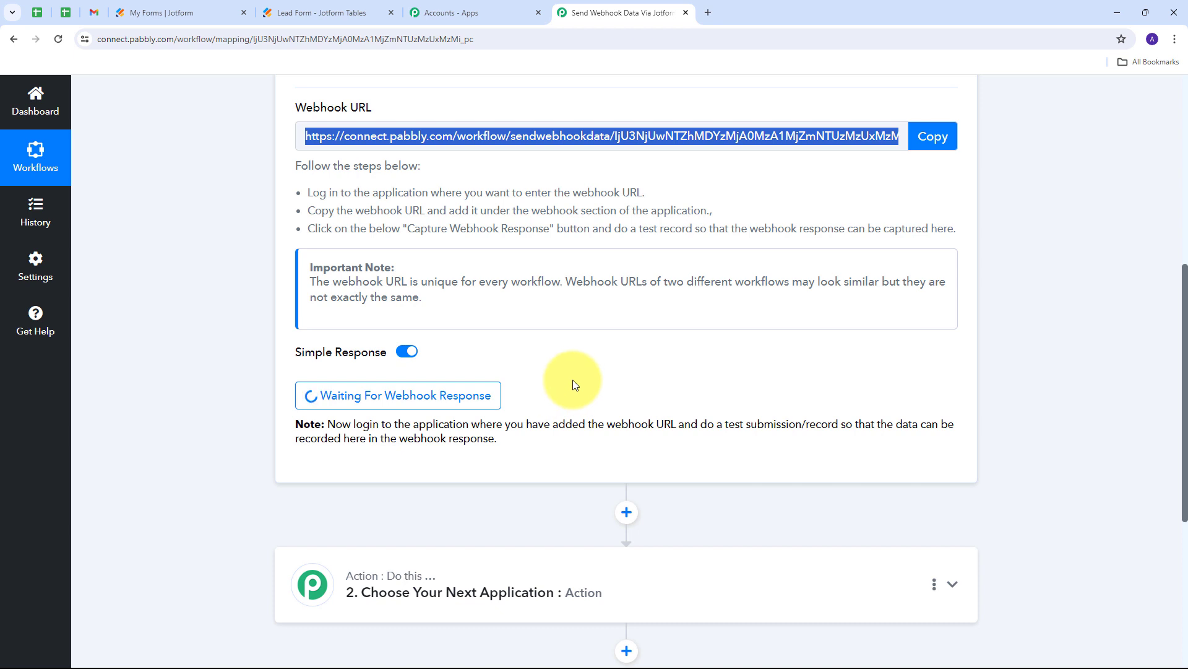
pyautogui.click(358, 17)
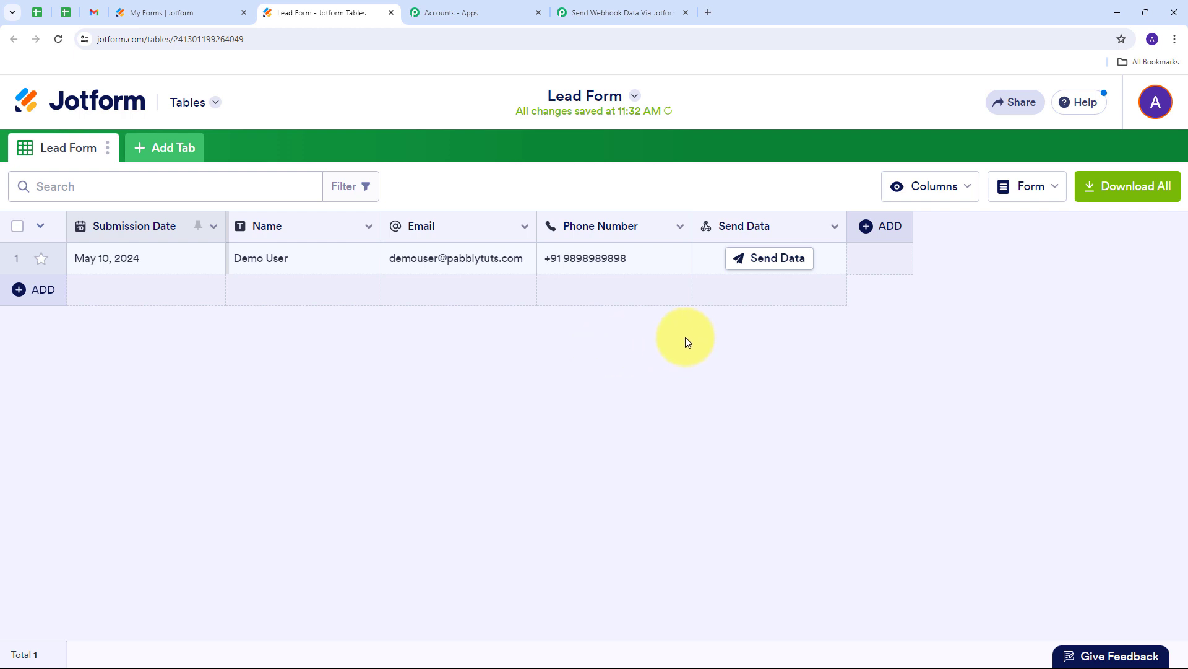
# Send the first submission's data from the Lead Form table, and switch to the Pabbly Connect trigger to view the webhook response
pyautogui.click(761, 258)
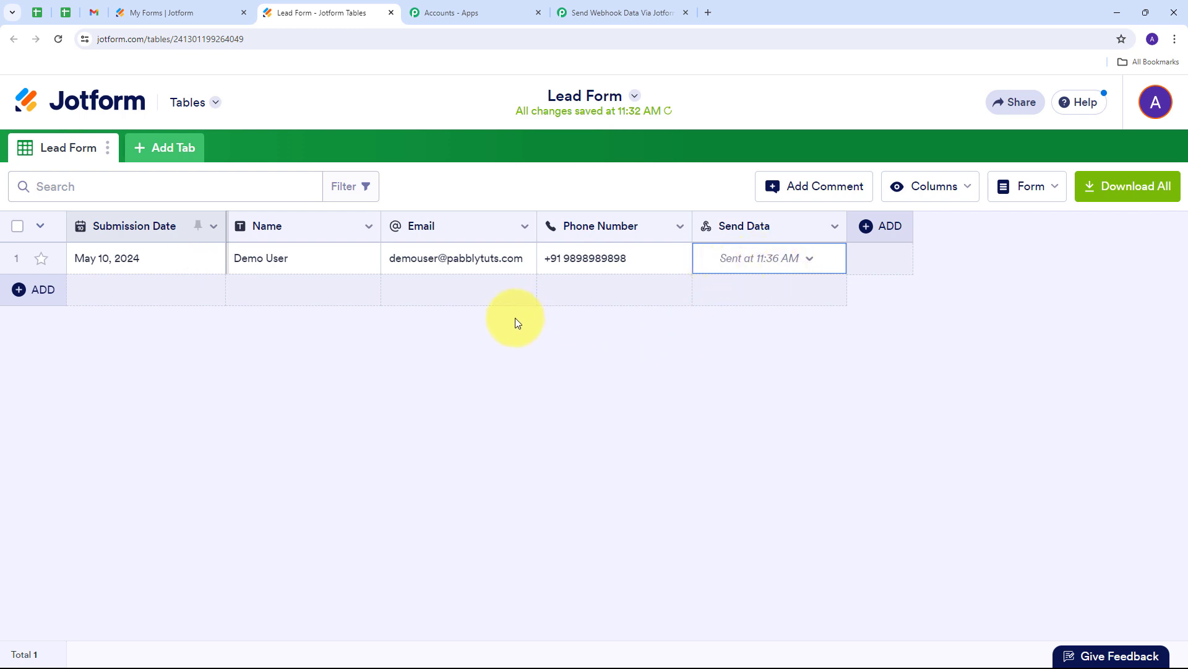
pyautogui.click(613, 12)
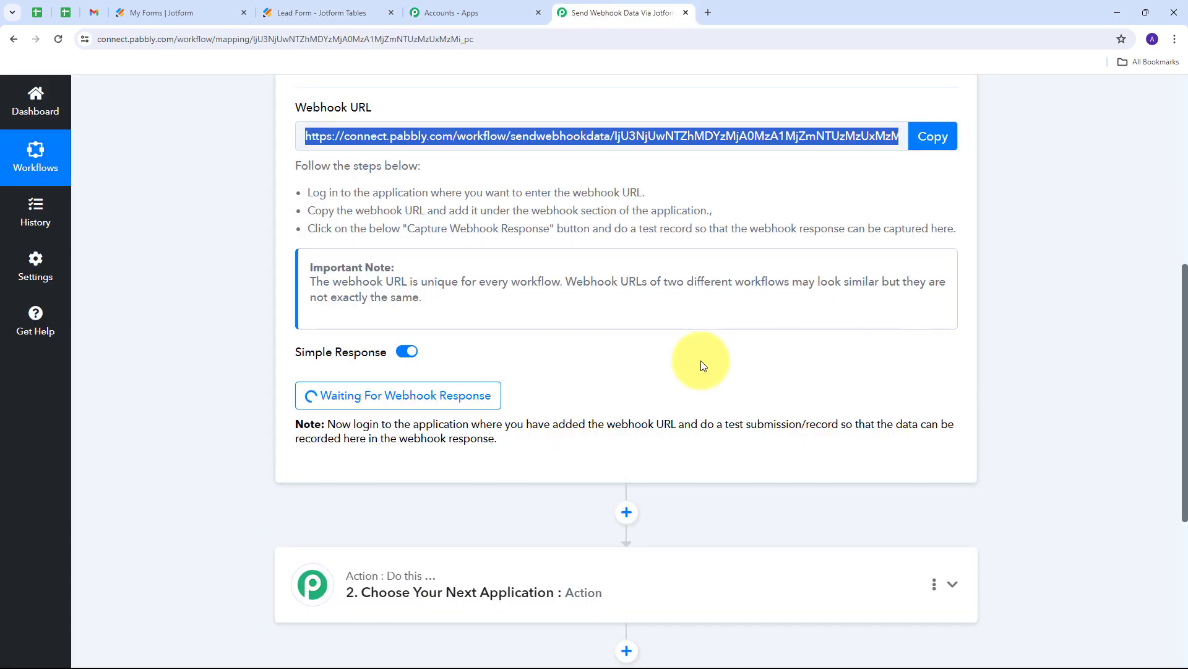
pyautogui.scroll(-3, 1040, 358)
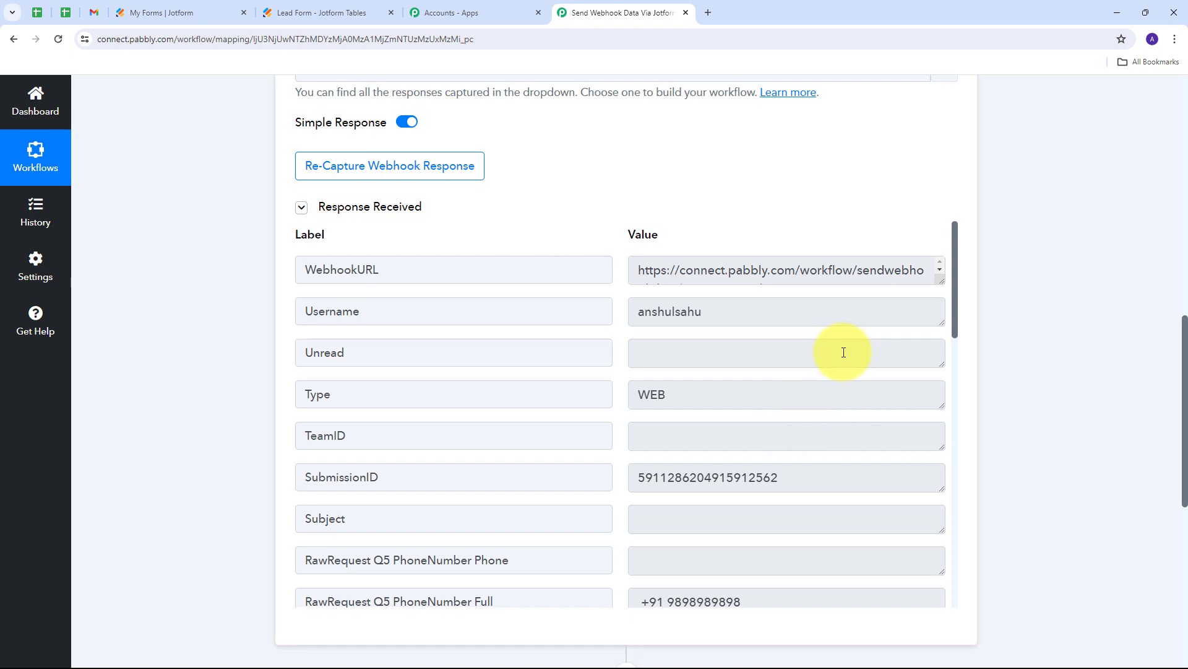
# Examine the phone number, email, first name and last name fields in the received webhook response
pyautogui.scroll(-4, 843, 352)
pyautogui.scroll(-1, 843, 353)
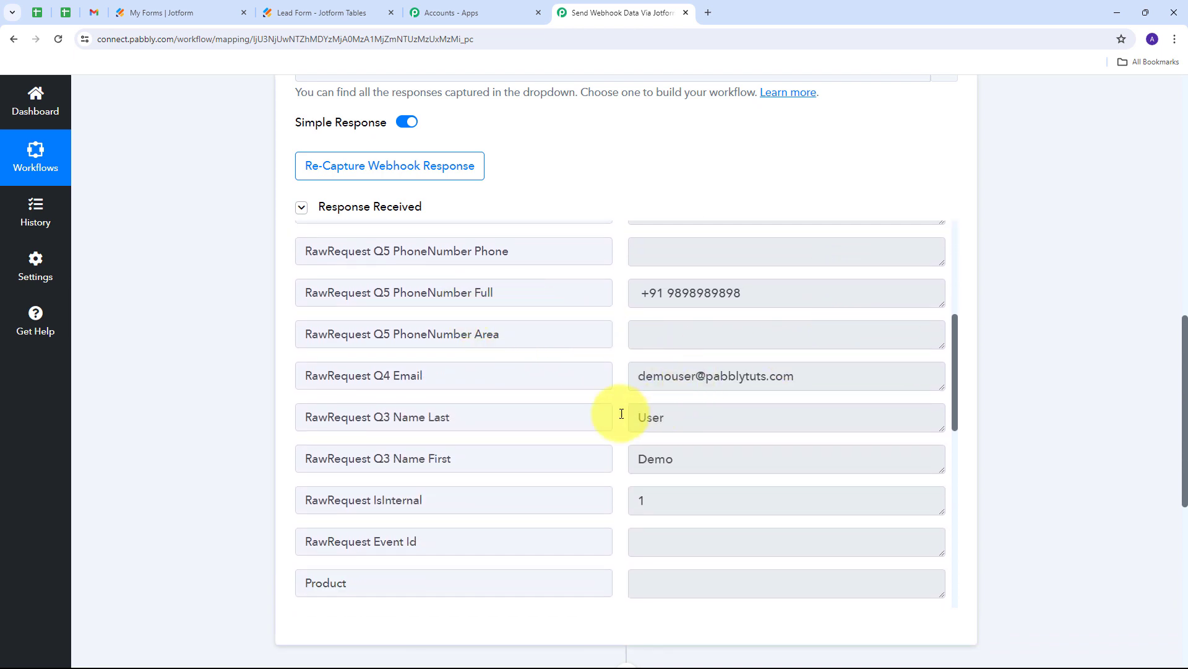
pyautogui.click(776, 295)
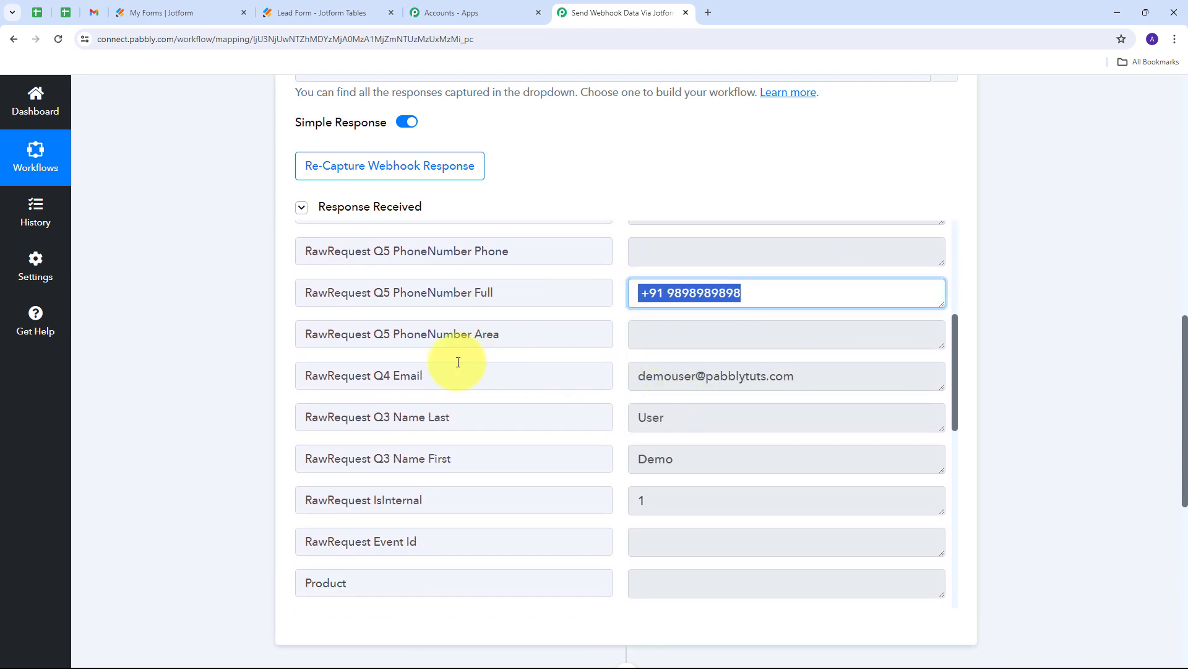
pyautogui.click(817, 379)
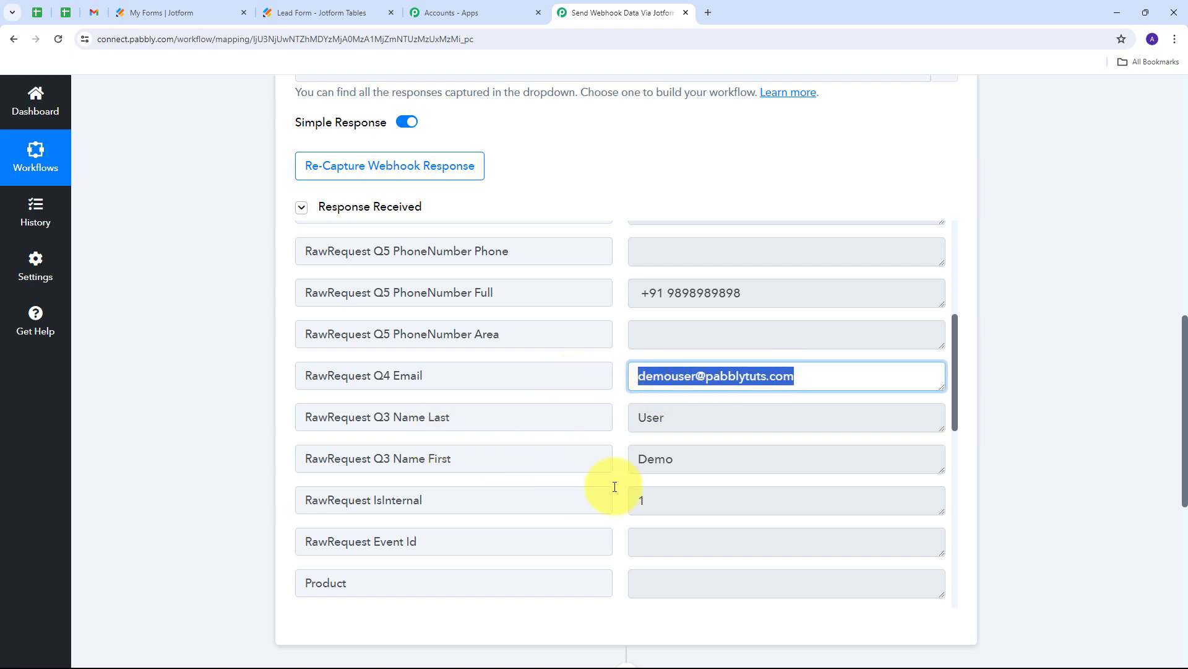
pyautogui.click(711, 458)
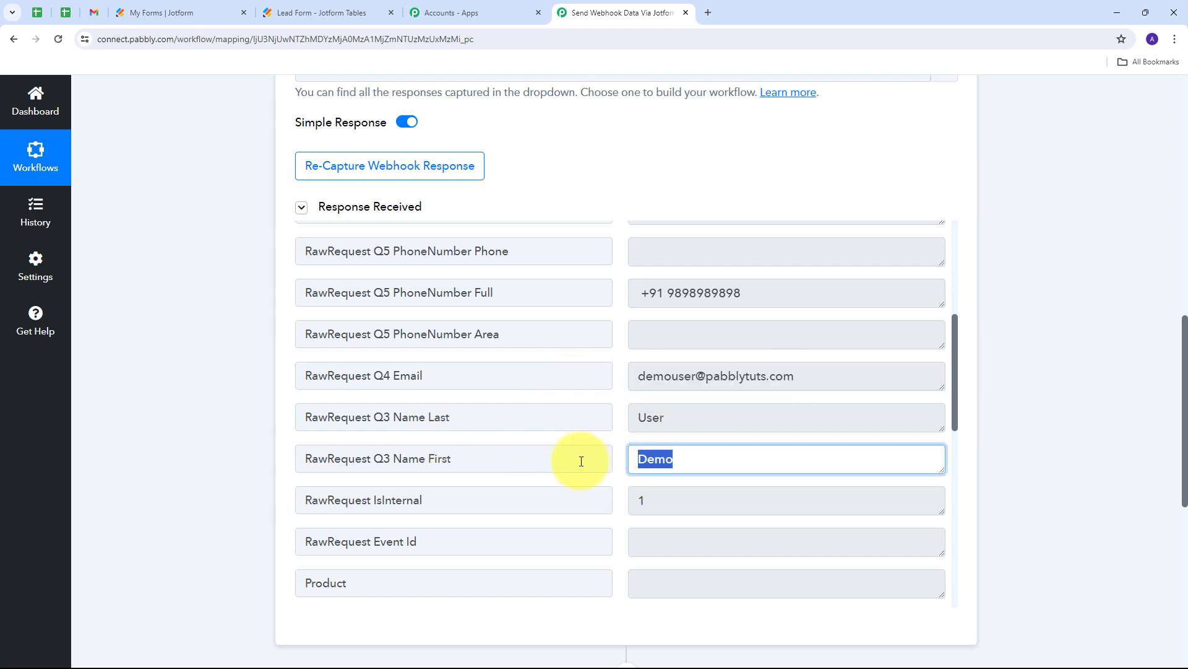
pyautogui.click(721, 417)
pyautogui.scroll(-1, 604, 418)
pyautogui.scroll(2, 605, 421)
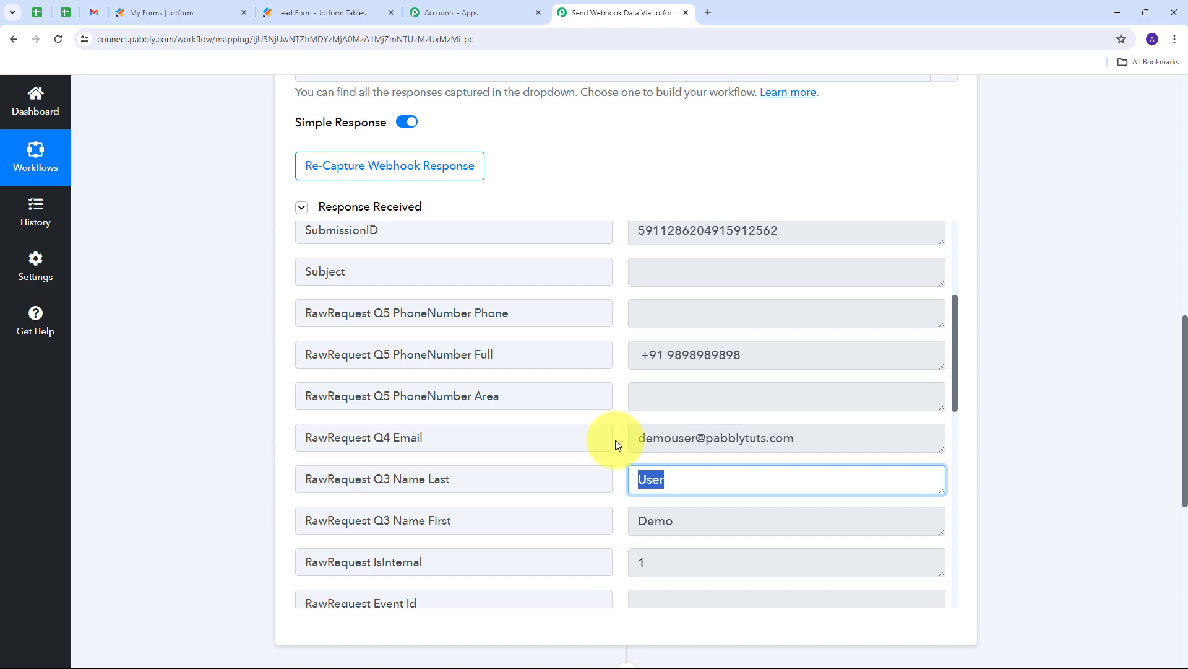
pyautogui.click(615, 439)
pyautogui.scroll(-1, 616, 440)
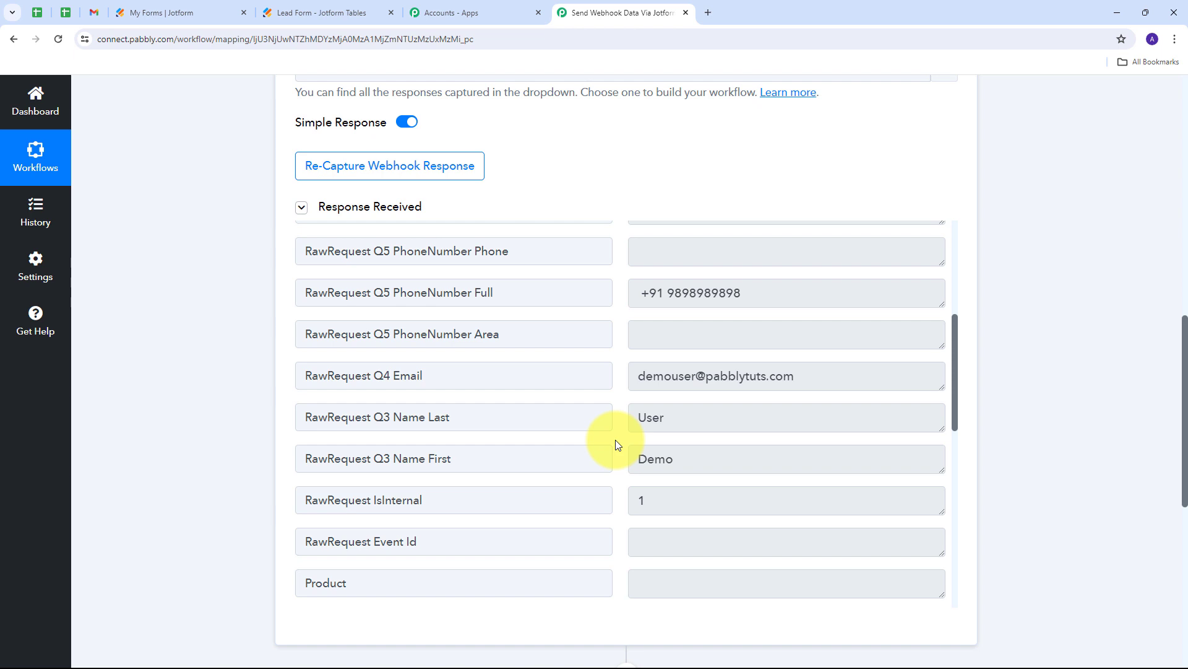
pyautogui.scroll(5, 615, 459)
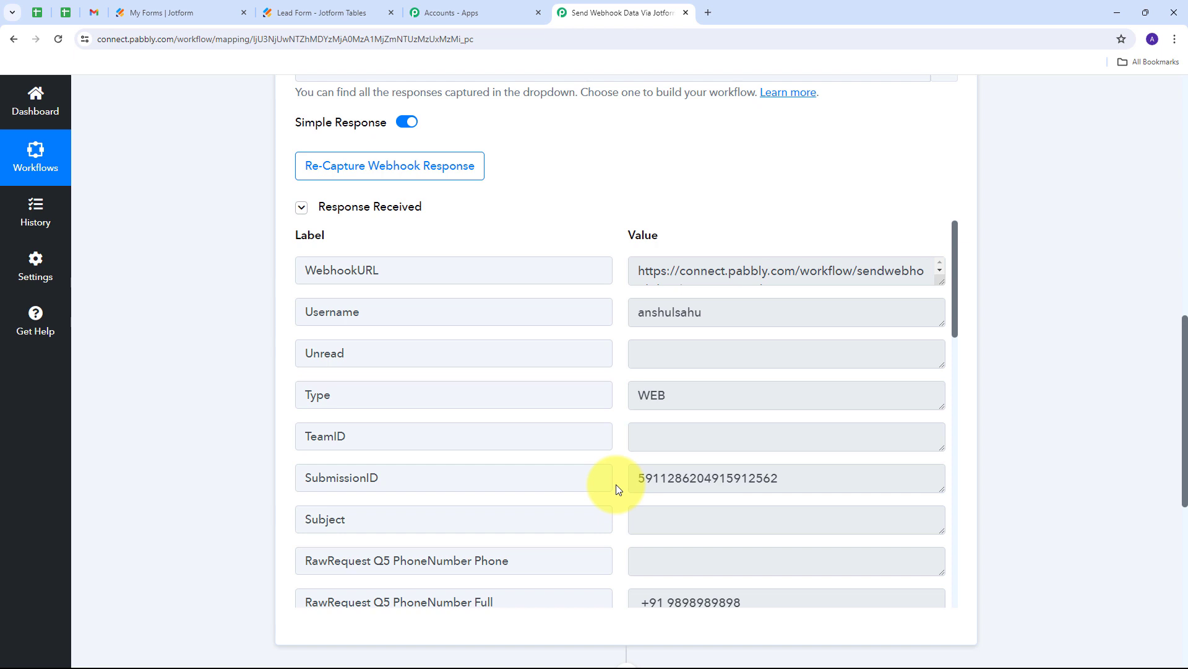
pyautogui.scroll(-5, 261, 321)
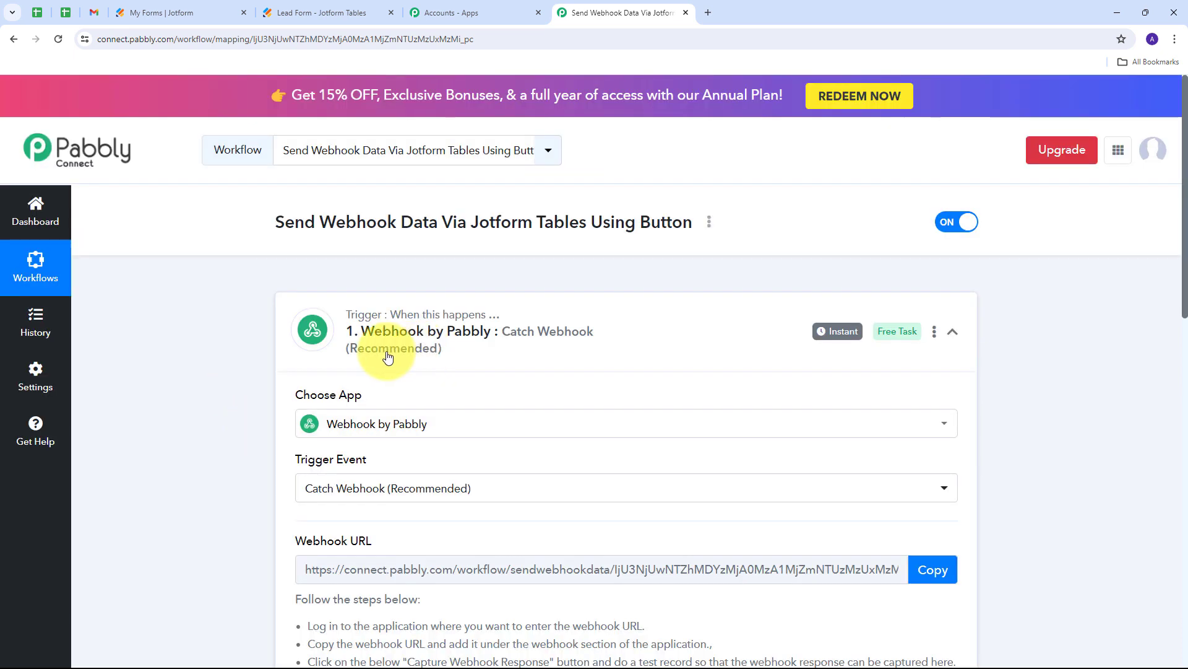
# Review the Send Data column in the Jotform Lead Form table, and return to the Pabbly Connect workflow
pyautogui.click(384, 7)
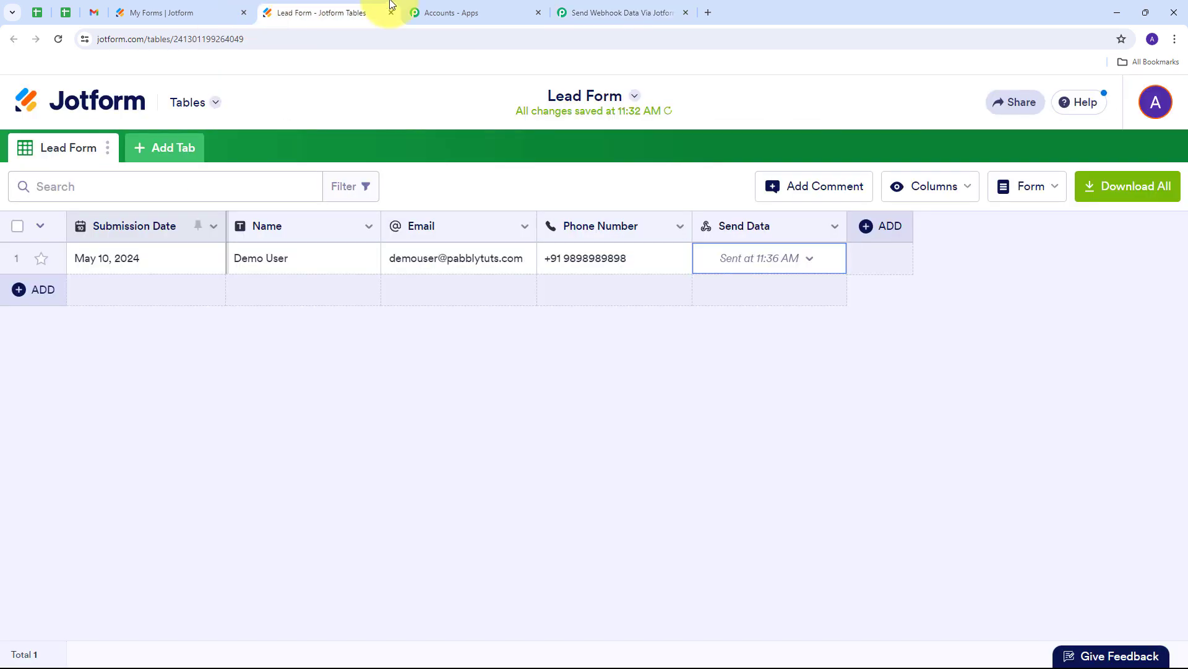
pyautogui.click(613, 9)
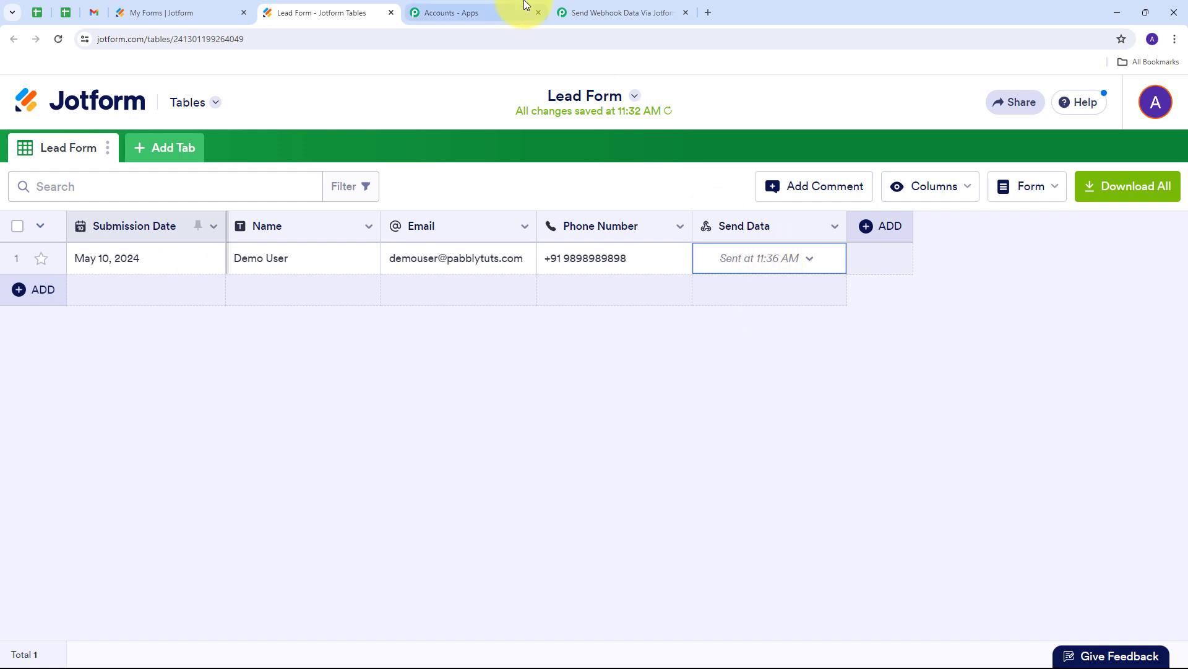
pyautogui.click(617, 7)
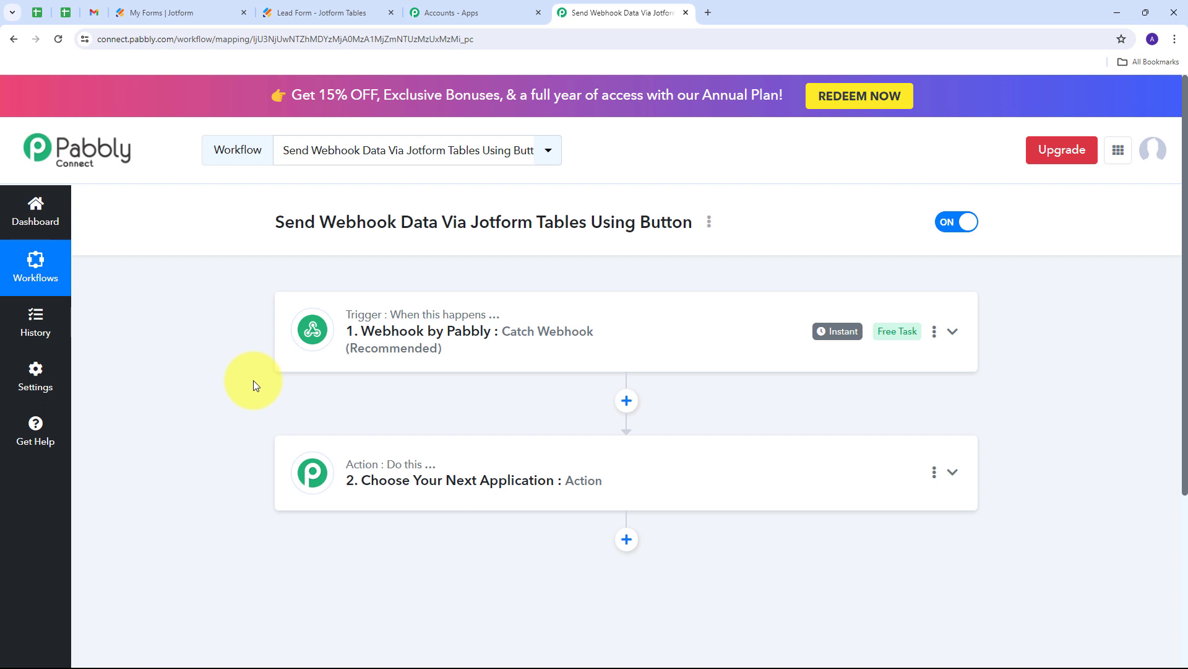